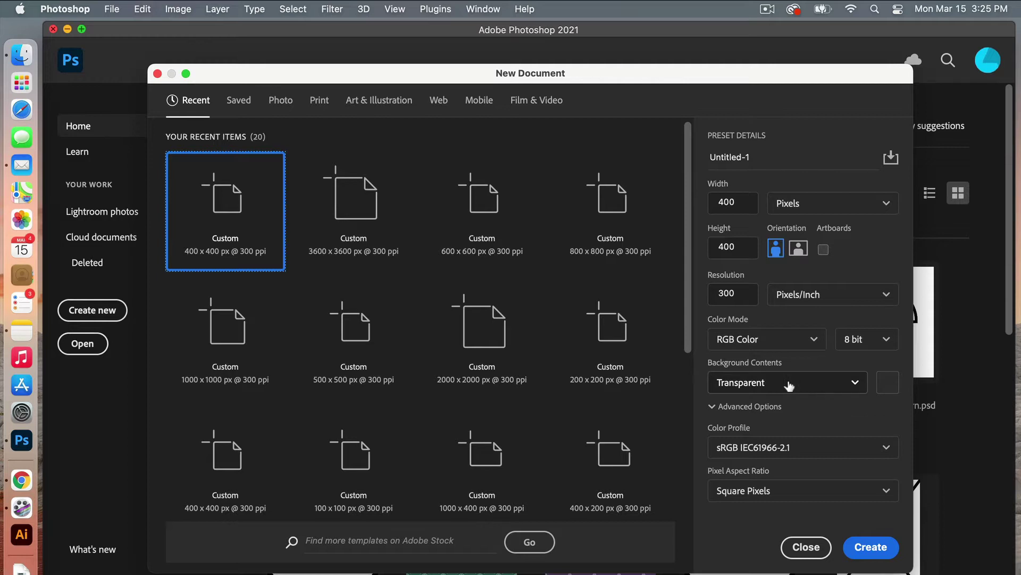
Create the 400 × 400 px transparent document at 300 ppi and place a 200 × 200 px ellipse near its center
{"action": "left_click", "coordinate": [888, 553]}
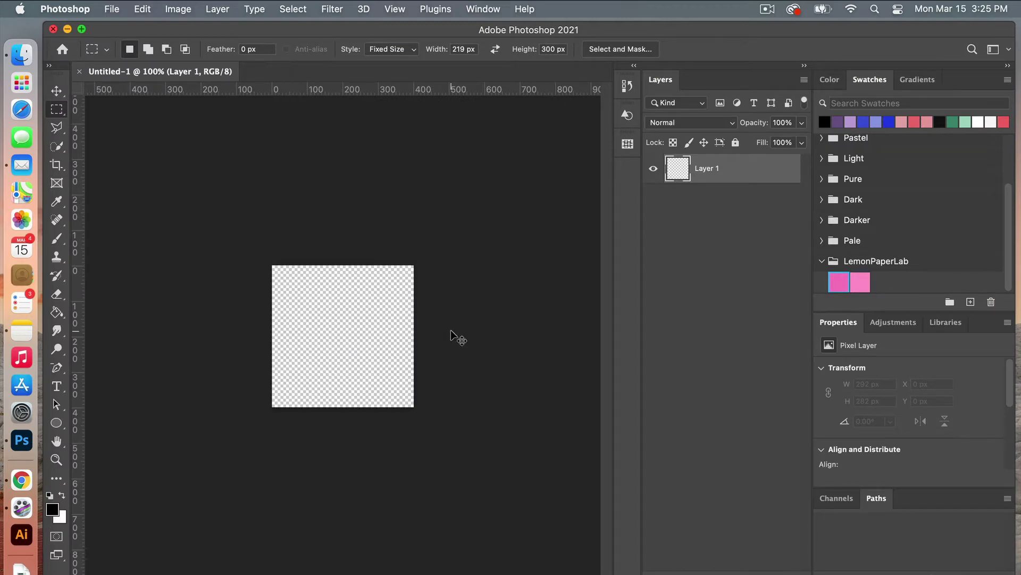
{"action": "key", "text": "super+equal"}
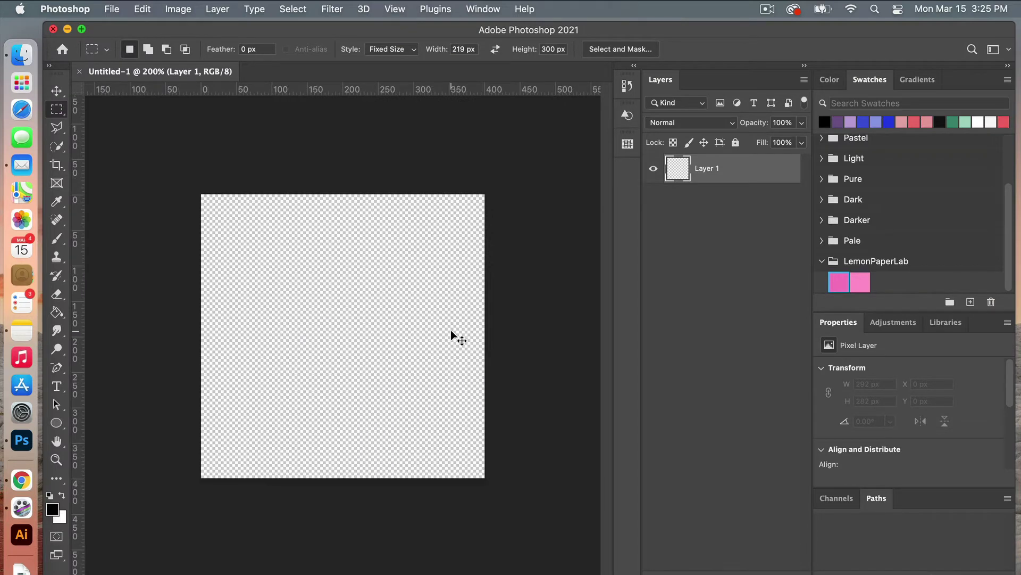
{"action": "left_click", "coordinate": [57, 423]}
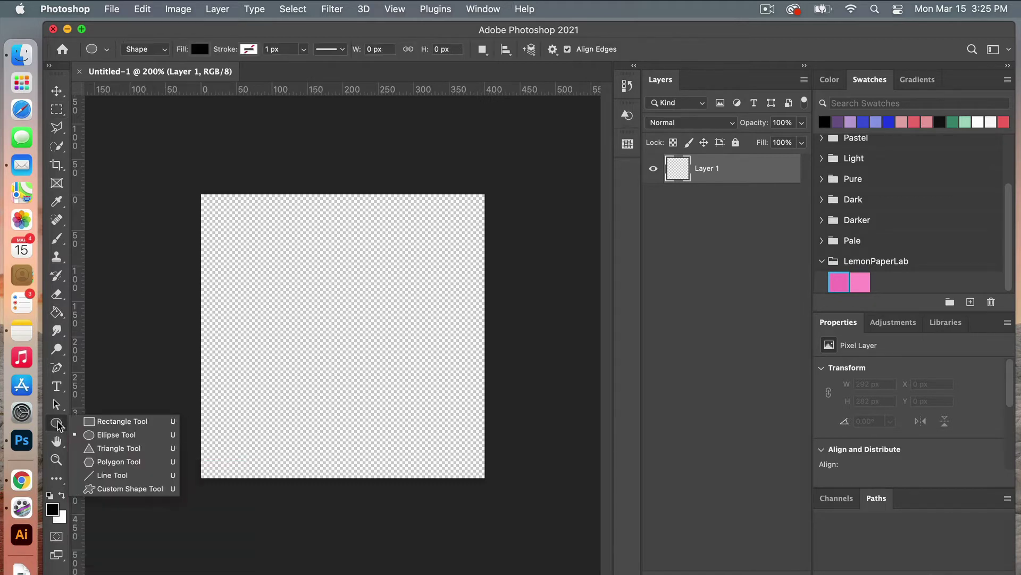
{"action": "left_click", "coordinate": [146, 434]}
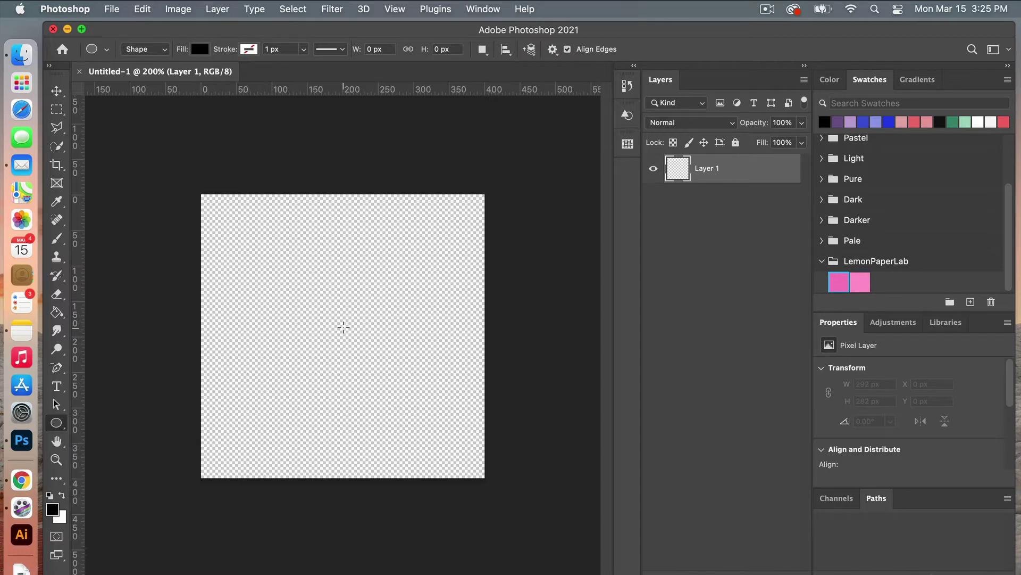
{"action": "left_click", "coordinate": [342, 325]}
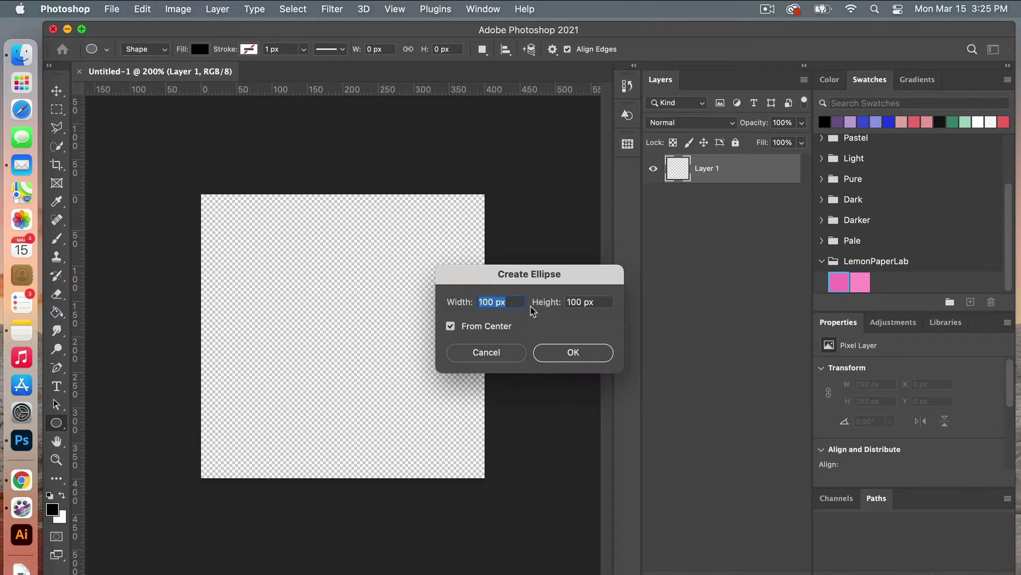
{"action": "type", "text": "200"}
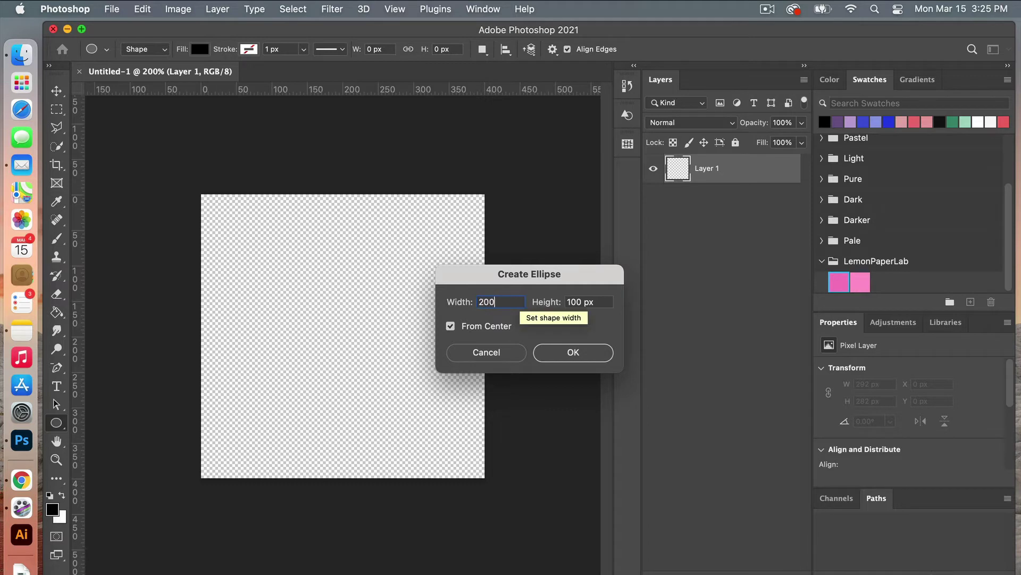
{"action": "key", "text": "Tab"}
{"action": "double_click", "coordinate": [579, 302]}
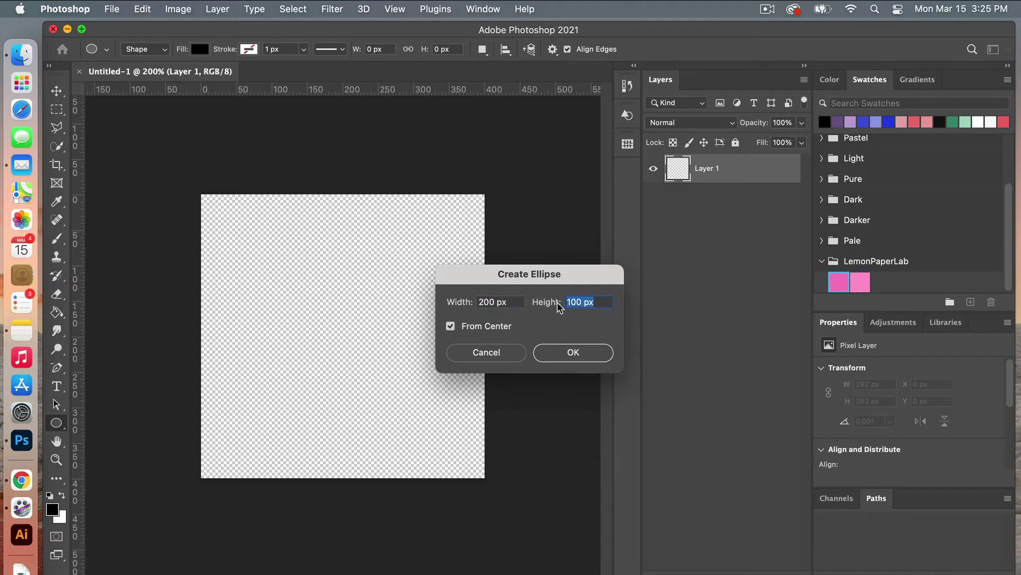
{"action": "type", "text": "200"}
{"action": "left_click", "coordinate": [565, 353]}
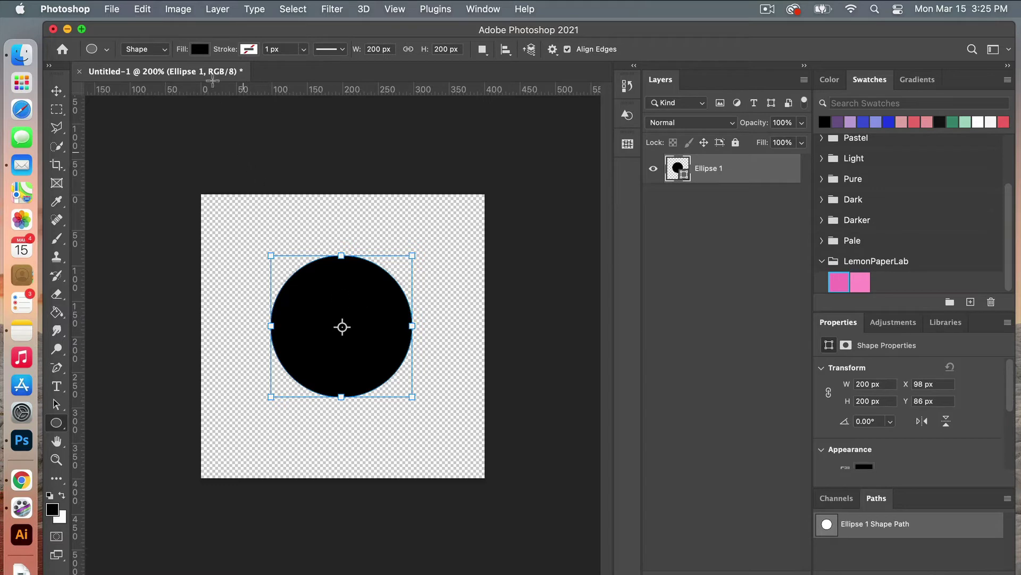
Remove the ellipse's fill and give it a black 20 px stroke
{"action": "left_click", "coordinate": [199, 49]}
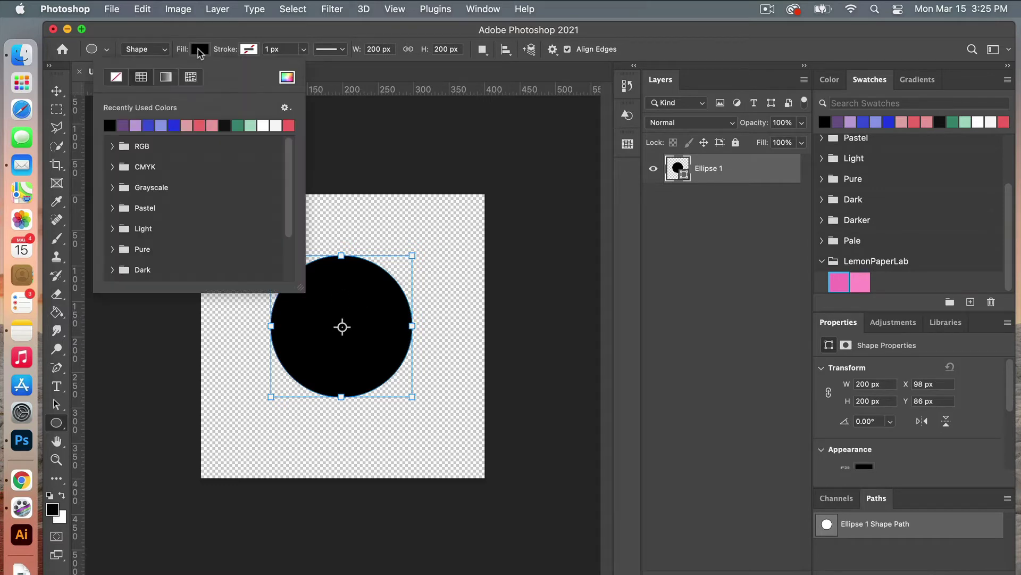
{"action": "left_click", "coordinate": [116, 77]}
{"action": "left_click", "coordinate": [249, 49]}
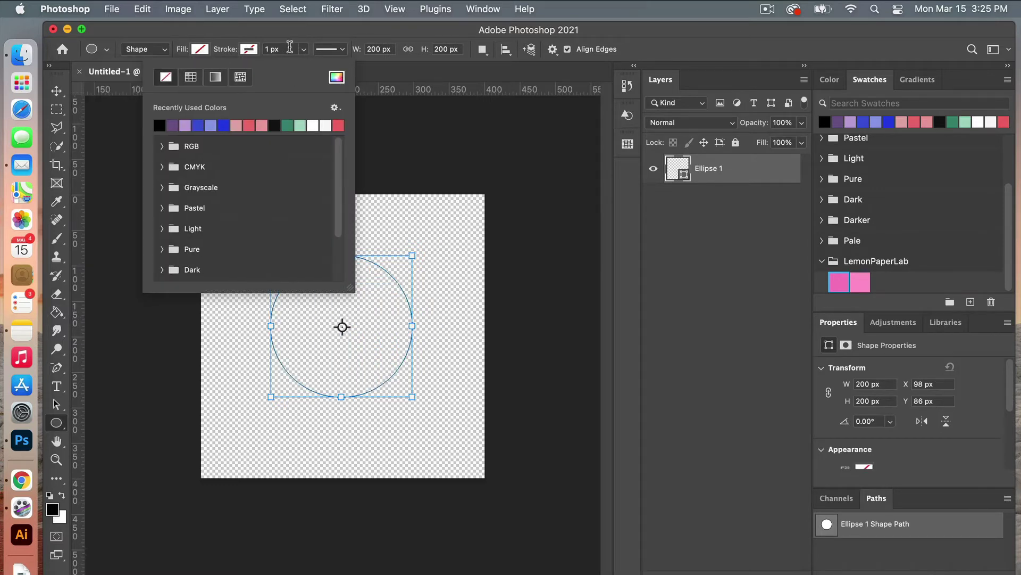
{"action": "left_click", "coordinate": [264, 49]}
{"action": "type", "text": "2"}
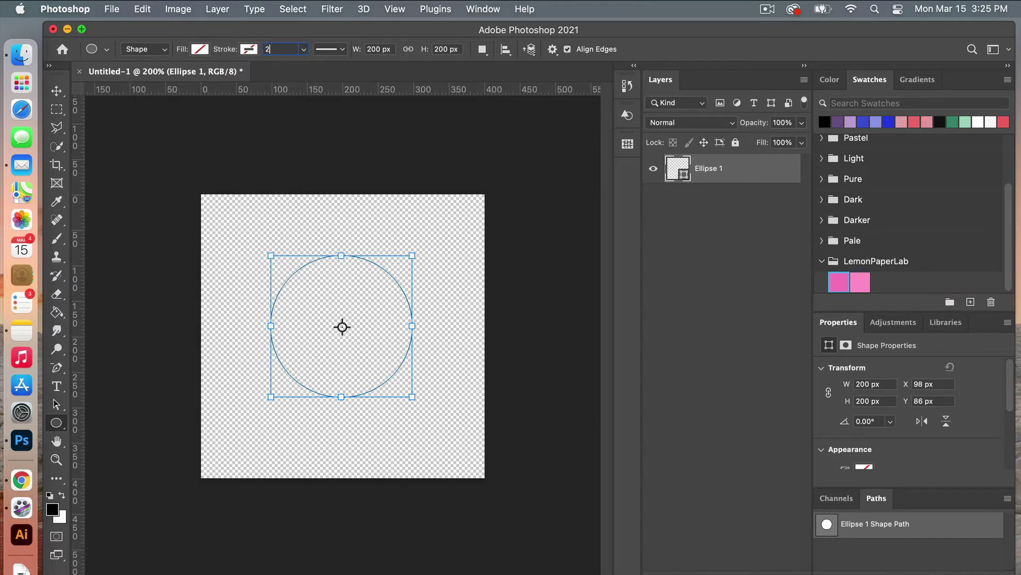
{"action": "type", "text": "0"}
{"action": "key", "text": "Return"}
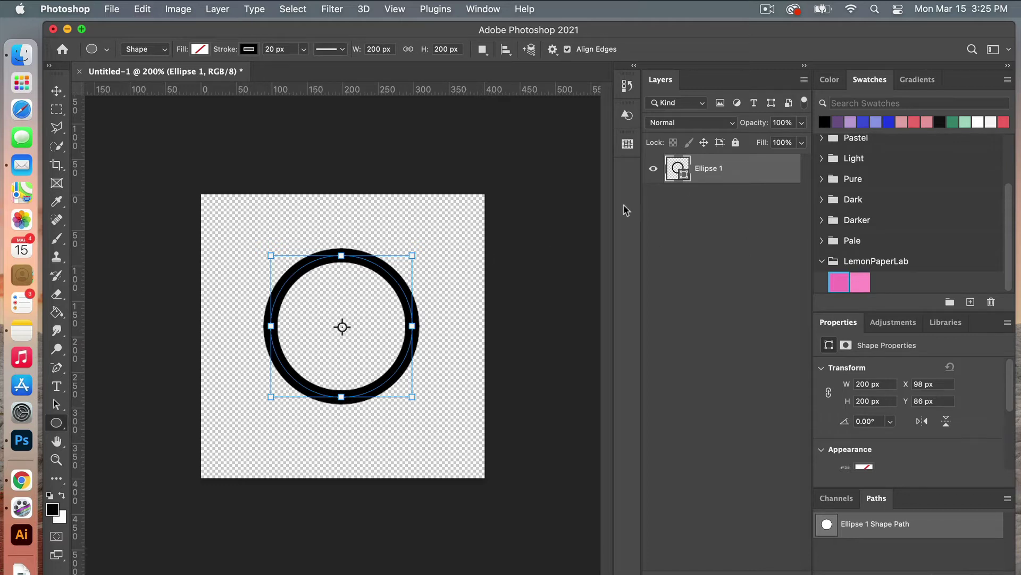
Move the ring to the exact center of the canvas and rasterize its layer
{"action": "key", "text": "v"}
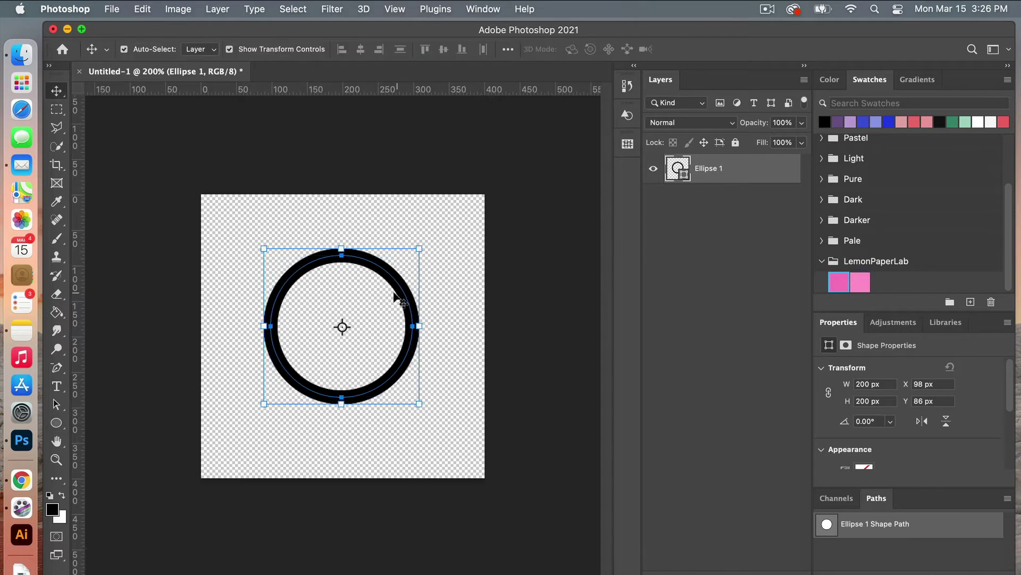
{"action": "left_click_drag", "start_coordinate": [398, 289], "coordinate": [403, 296]}
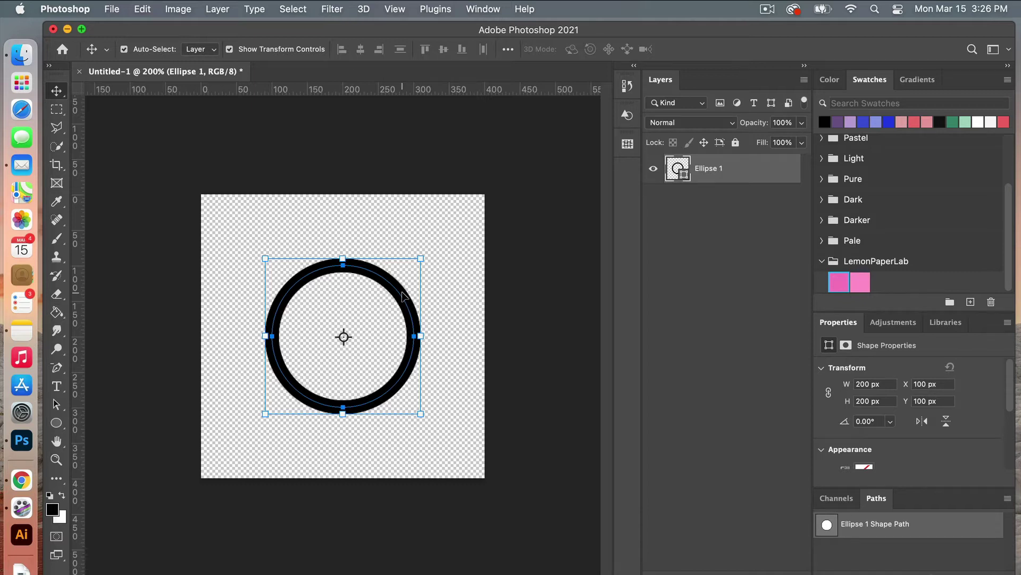
{"action": "right_click", "coordinate": [721, 170]}
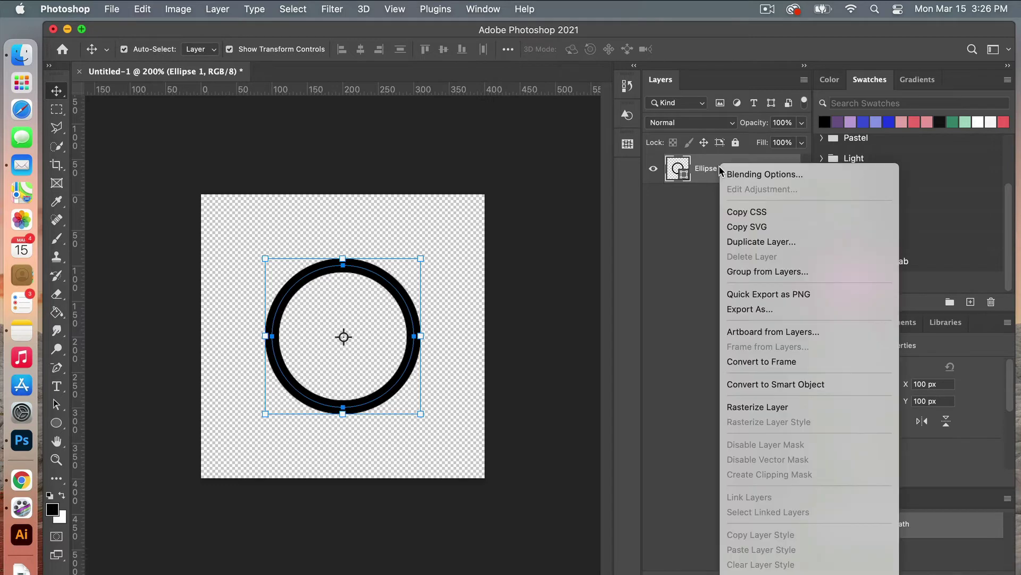
{"action": "left_click", "coordinate": [795, 406]}
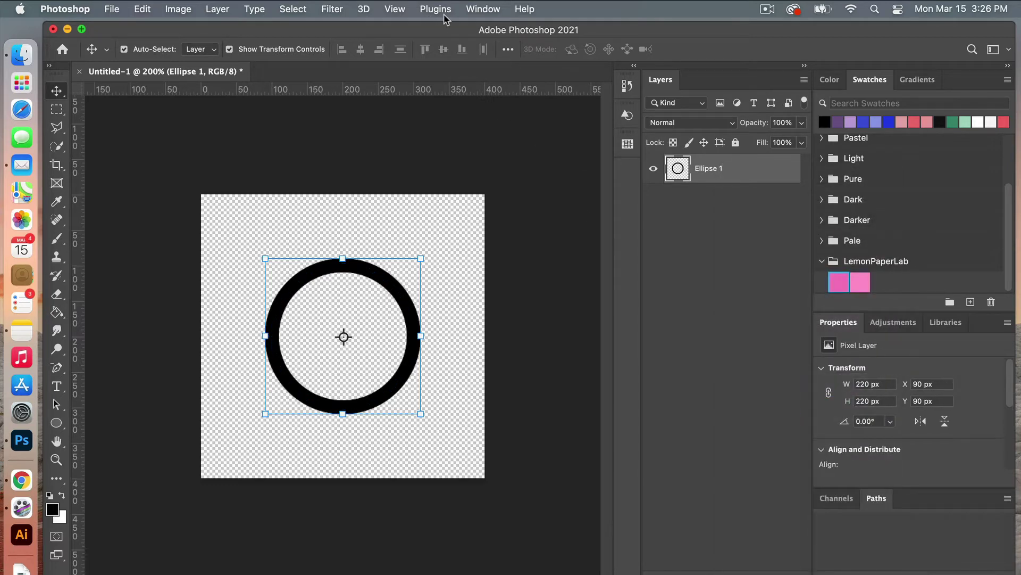
Add a horizontal guide at 50% of the canvas height, through the middle of the ring
{"action": "left_click", "coordinate": [400, 13]}
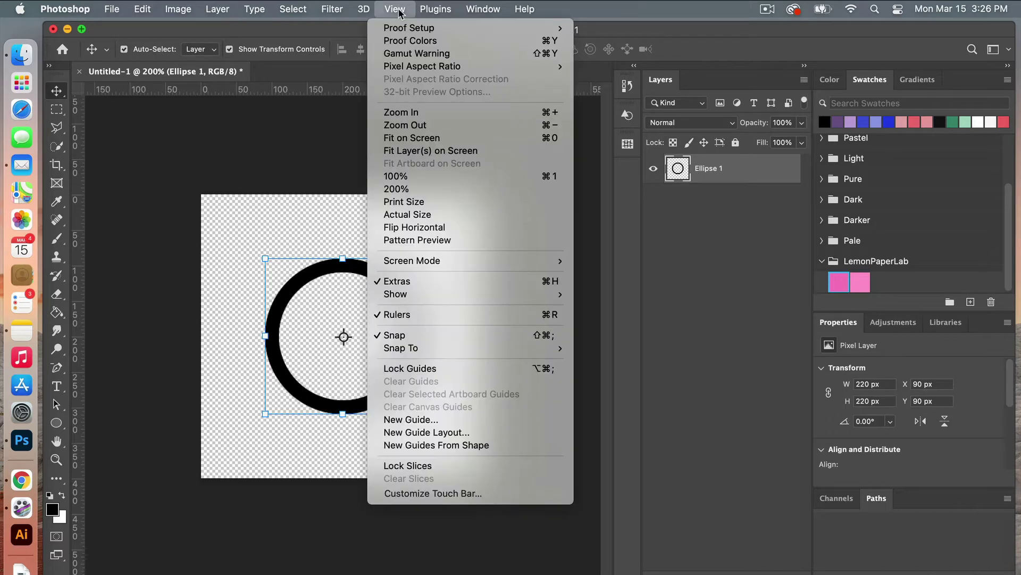
{"action": "left_click", "coordinate": [446, 417]}
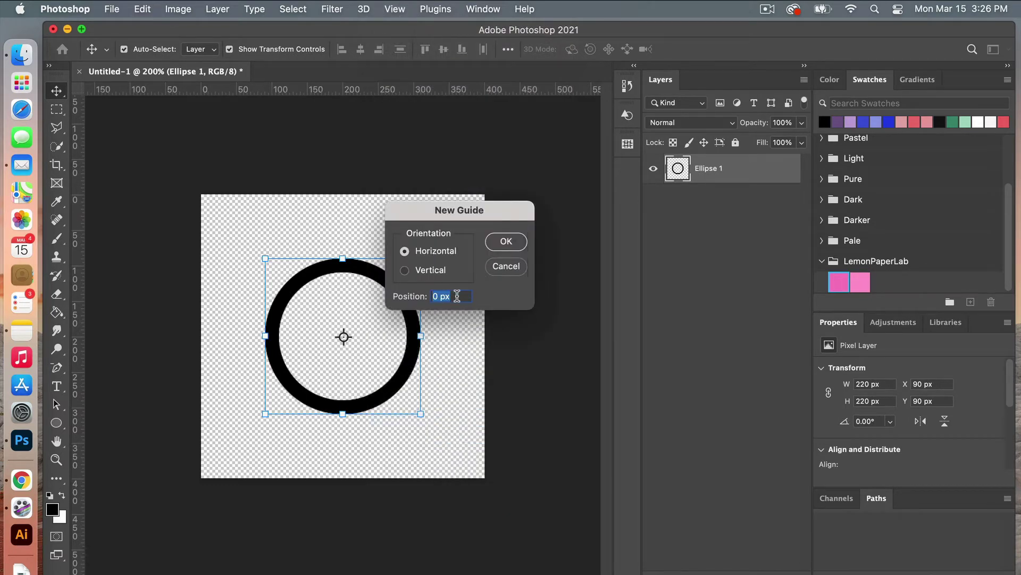
{"action": "type", "text": "50"}
{"action": "left_click", "coordinate": [508, 243]}
Select the ring's lower half below the guide with a Normal-style rectangular marquee and cut it to a new layer
{"action": "key", "text": "m"}
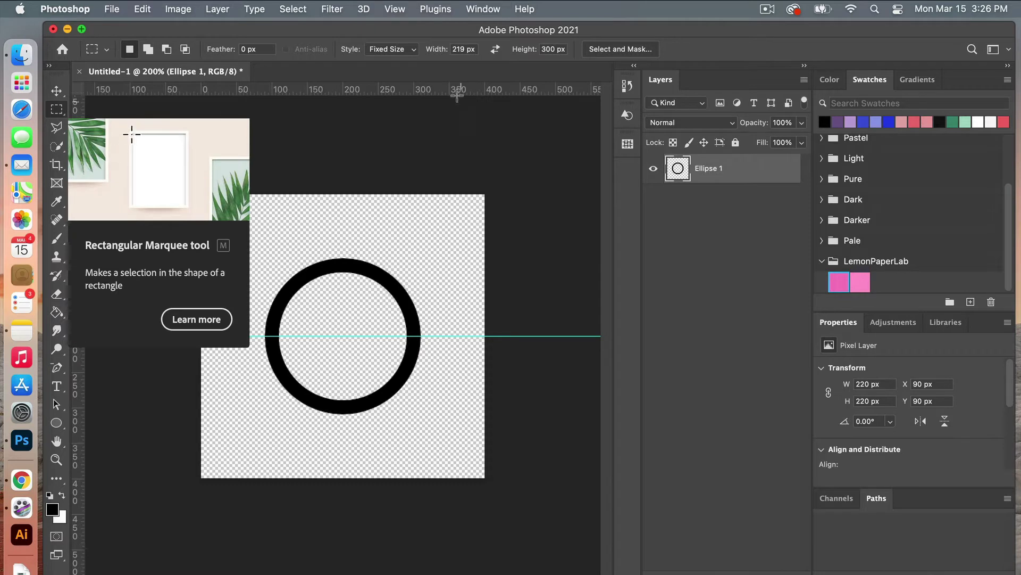
{"action": "left_click", "coordinate": [405, 50]}
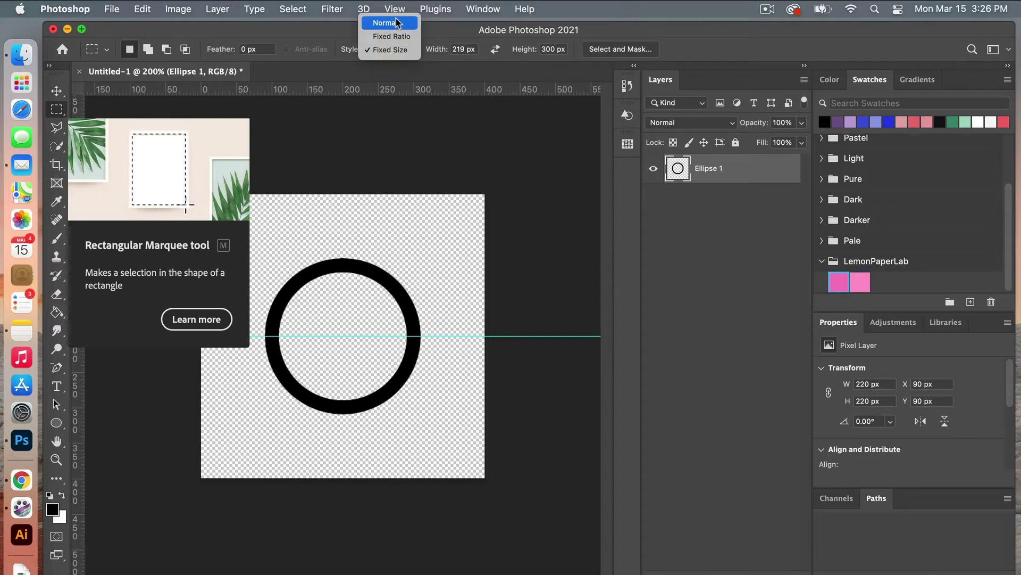
{"action": "left_click", "coordinate": [390, 23]}
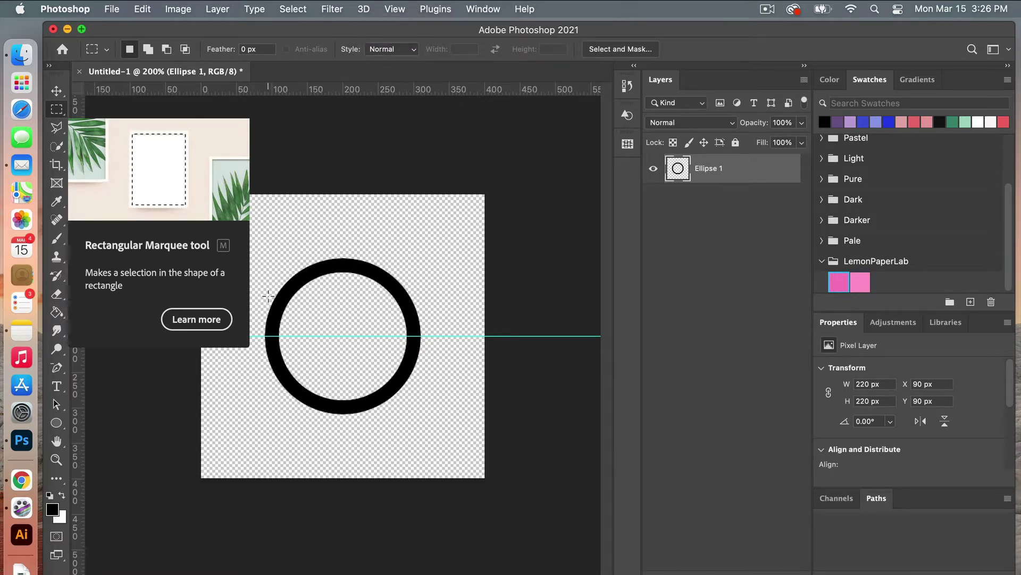
{"action": "left_click", "coordinate": [58, 109]}
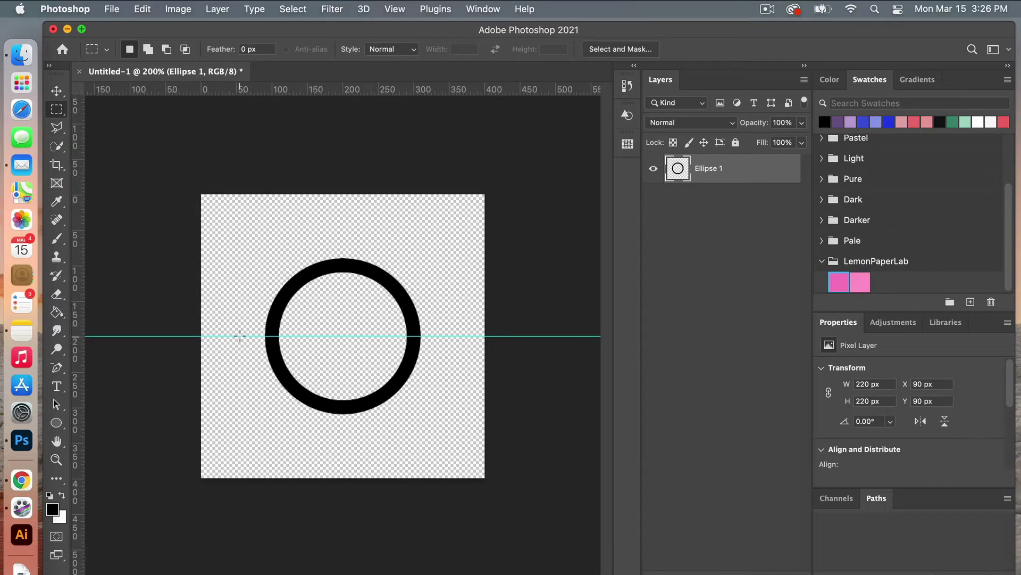
{"action": "left_click_drag", "start_coordinate": [240, 336], "coordinate": [452, 428]}
{"action": "right_click", "coordinate": [320, 398]}
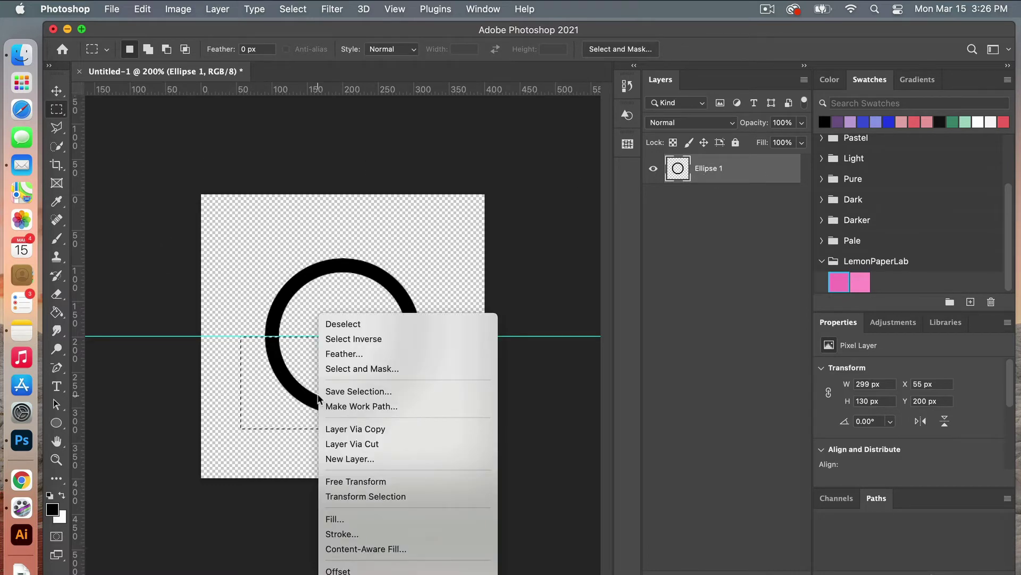
{"action": "left_click", "coordinate": [382, 443]}
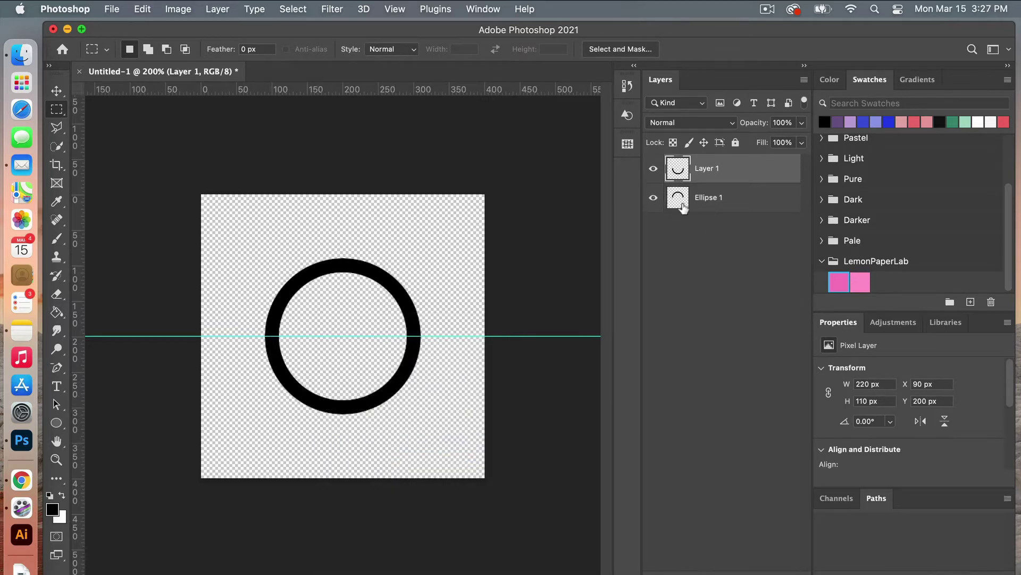
Delete the layer that holds the ring's lower half
{"action": "right_click", "coordinate": [711, 172]}
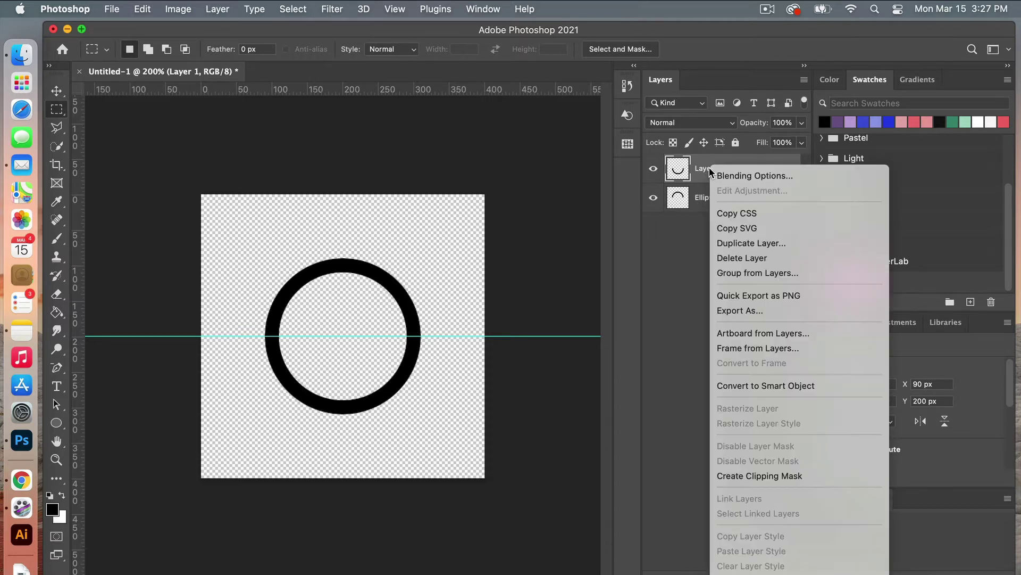
{"action": "left_click", "coordinate": [746, 257]}
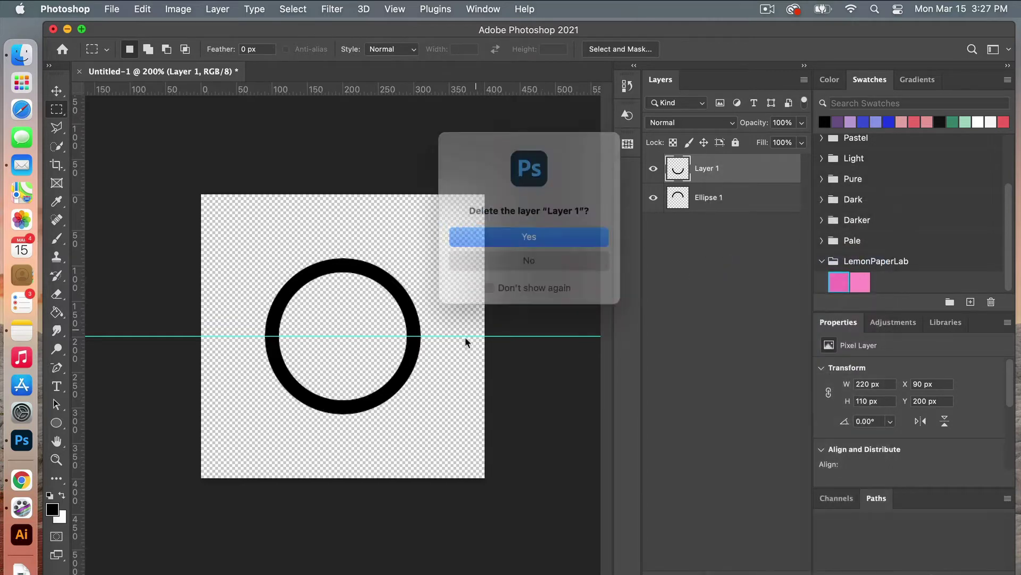
{"action": "left_click", "coordinate": [571, 234]}
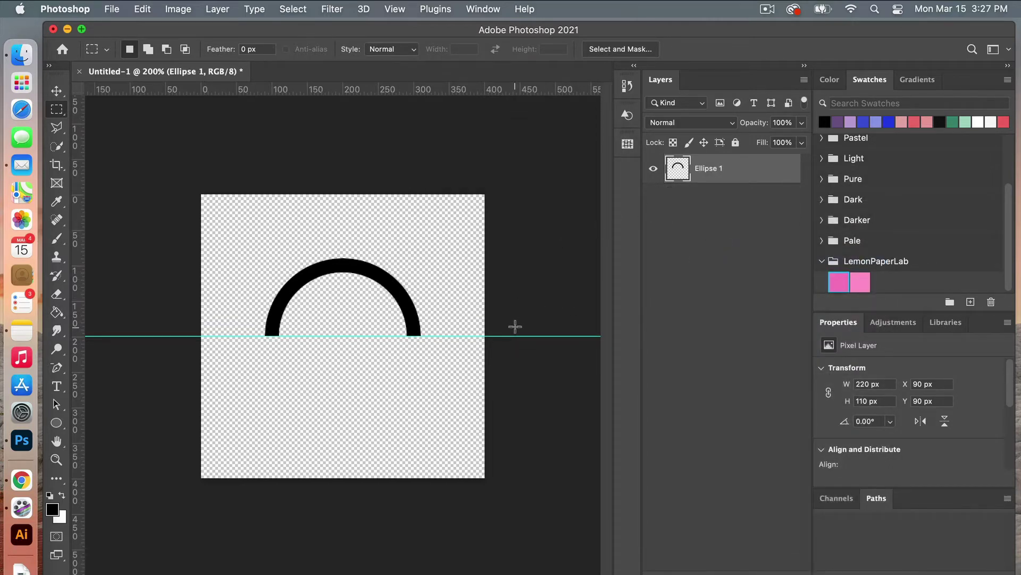
Duplicate the half-ring layer and move the copy to X 200 px, Y 200 px, with its top under the original's right foot
{"action": "right_click", "coordinate": [712, 170]}
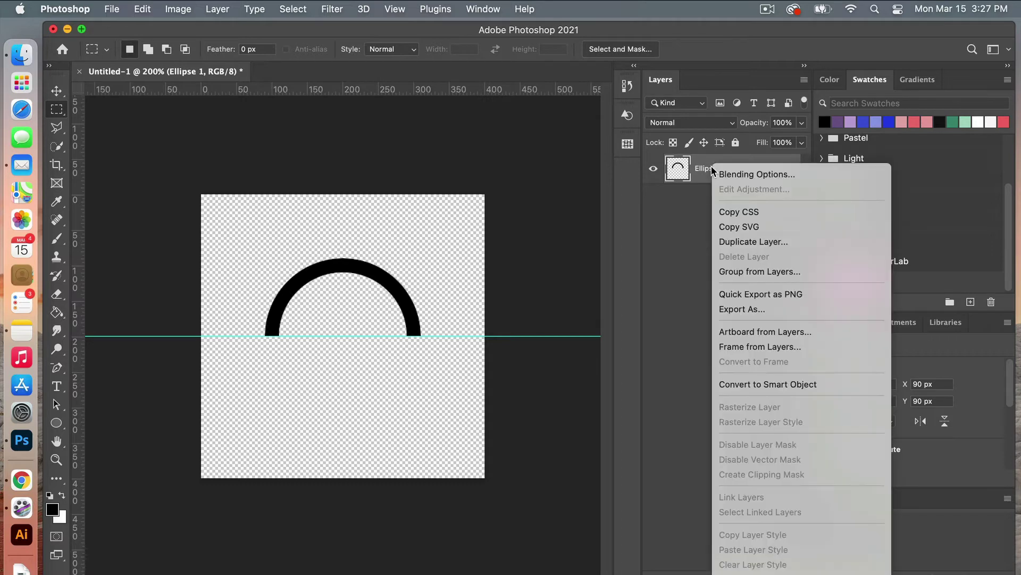
{"action": "left_click", "coordinate": [749, 240]}
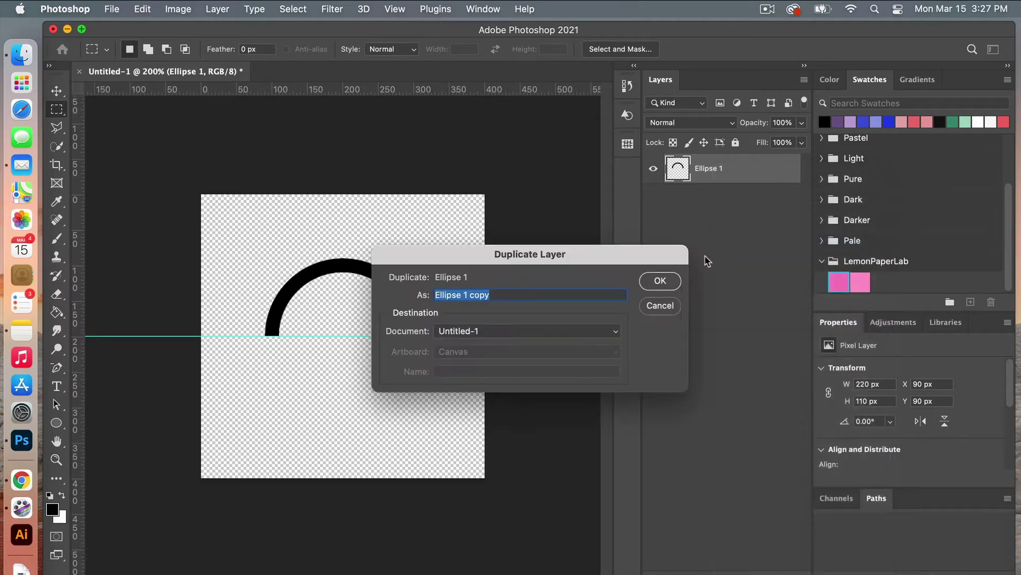
{"action": "left_click", "coordinate": [659, 280]}
{"action": "key", "text": "v"}
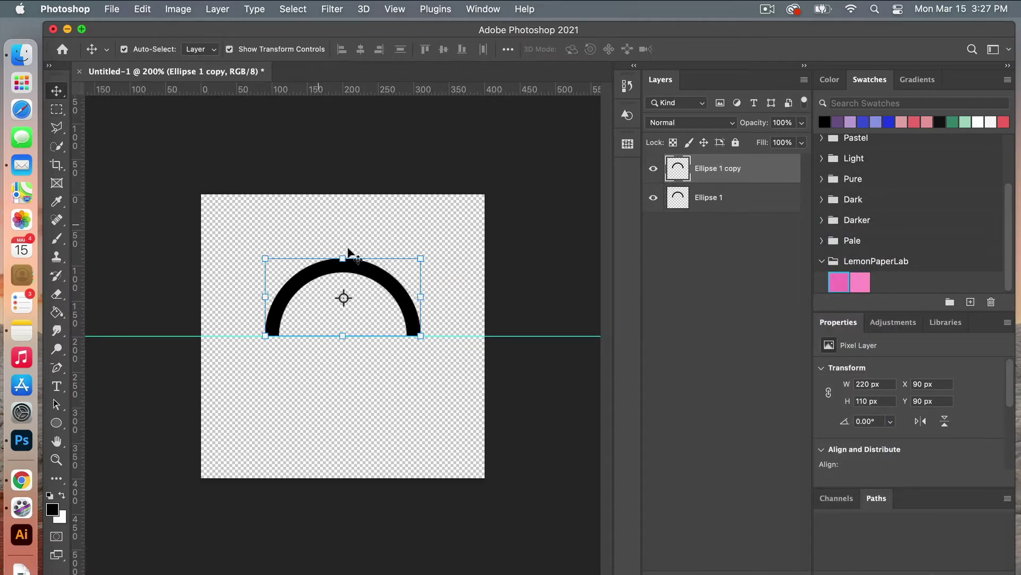
{"action": "left_click_drag", "start_coordinate": [382, 277], "coordinate": [456, 362]}
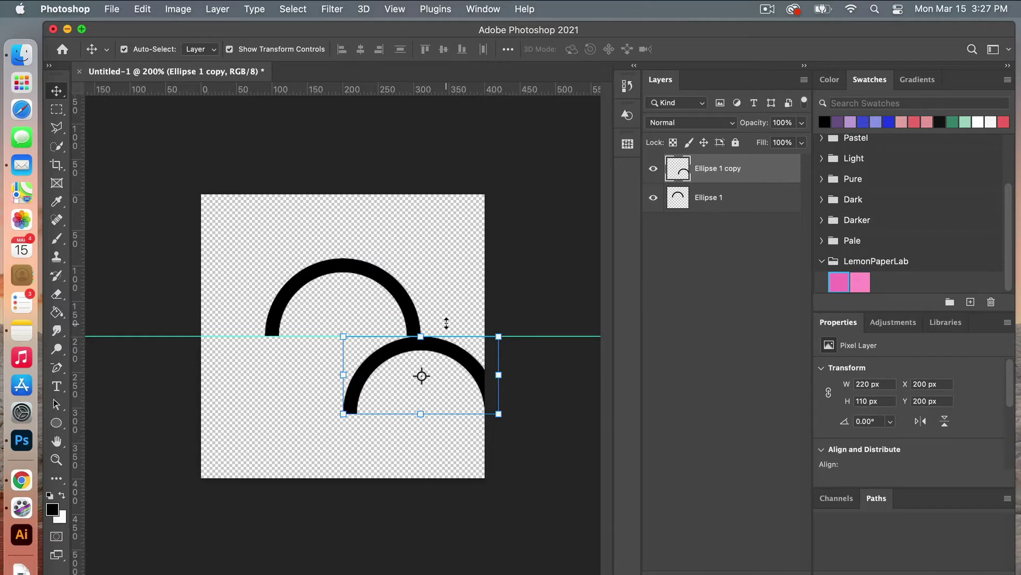
Clear the guides and deselect the half-ring copy to check where the two arches meet
{"action": "left_click", "coordinate": [397, 14]}
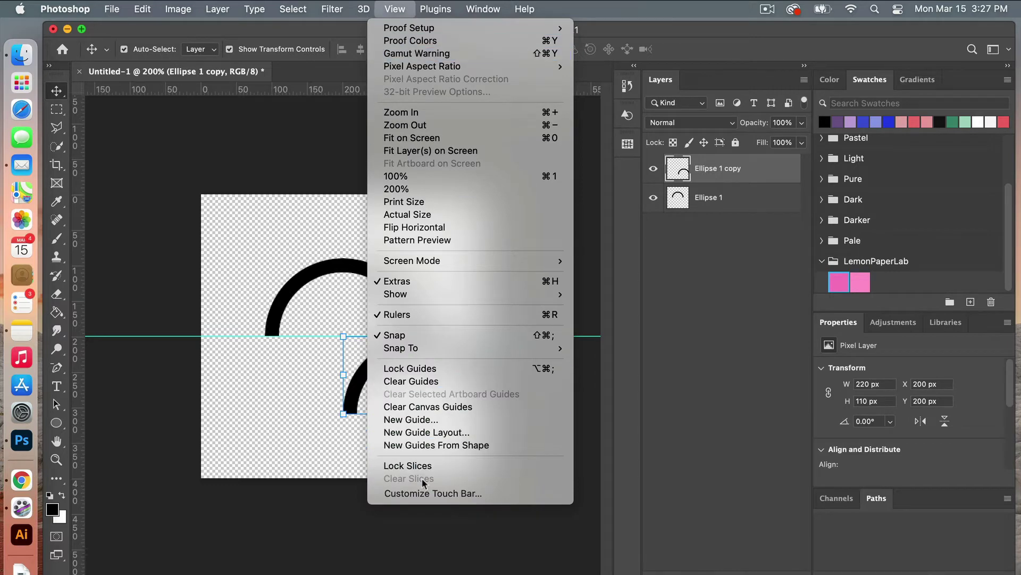
{"action": "left_click", "coordinate": [429, 381]}
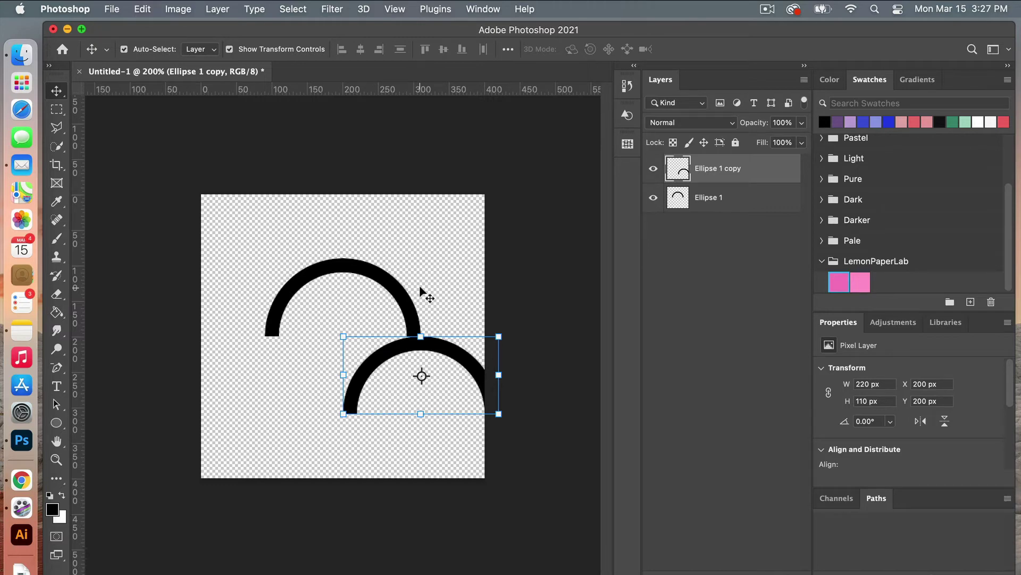
{"action": "key", "text": "super+equal"}
{"action": "key", "text": "super+equal"}
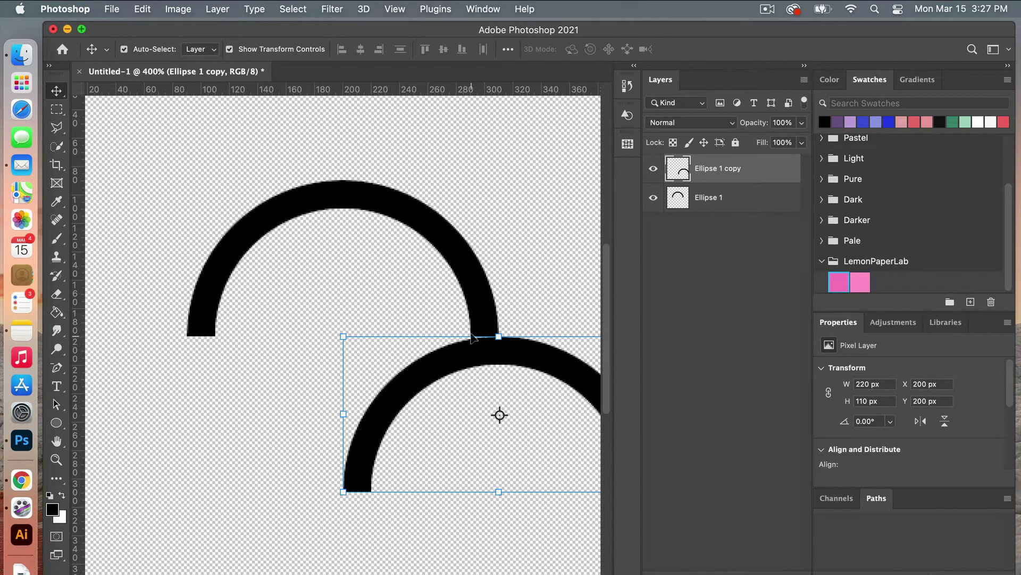
{"action": "left_click", "coordinate": [571, 212]}
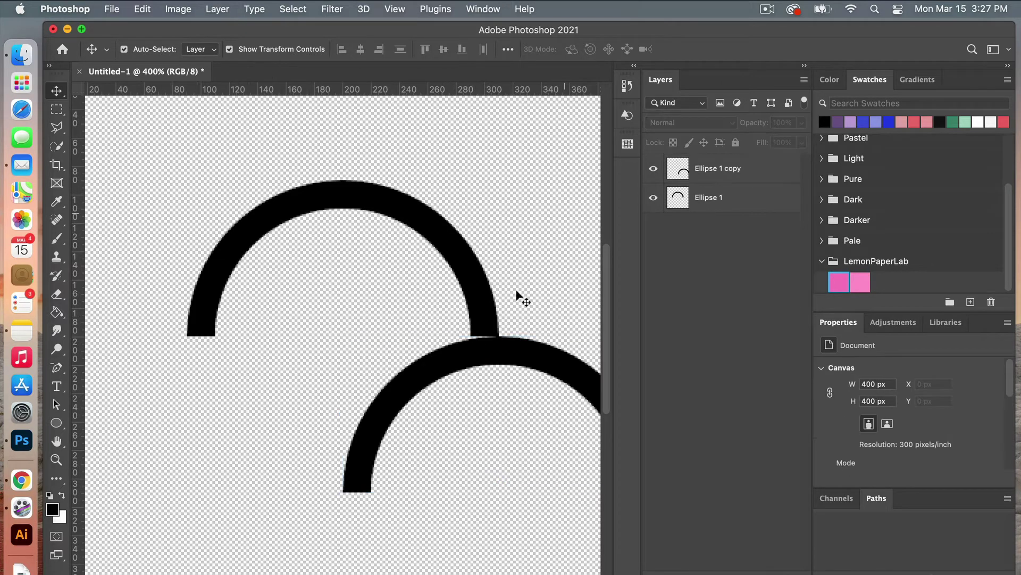
Nudge the half-ring copy up 3 px to Y 197 px so it overlaps the original's foot, and deselect it
{"action": "left_click", "coordinate": [542, 356]}
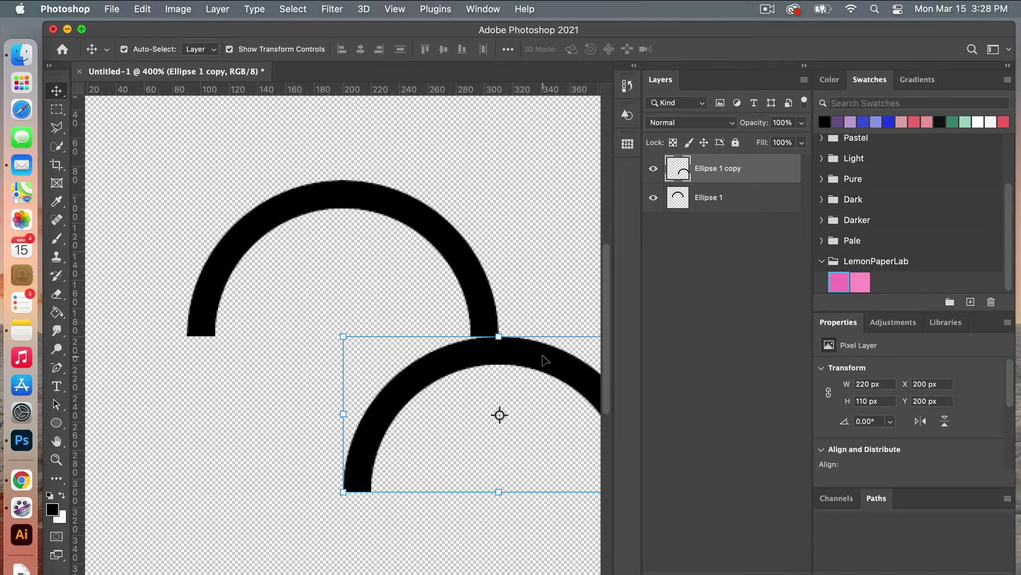
{"action": "key", "text": "Up"}
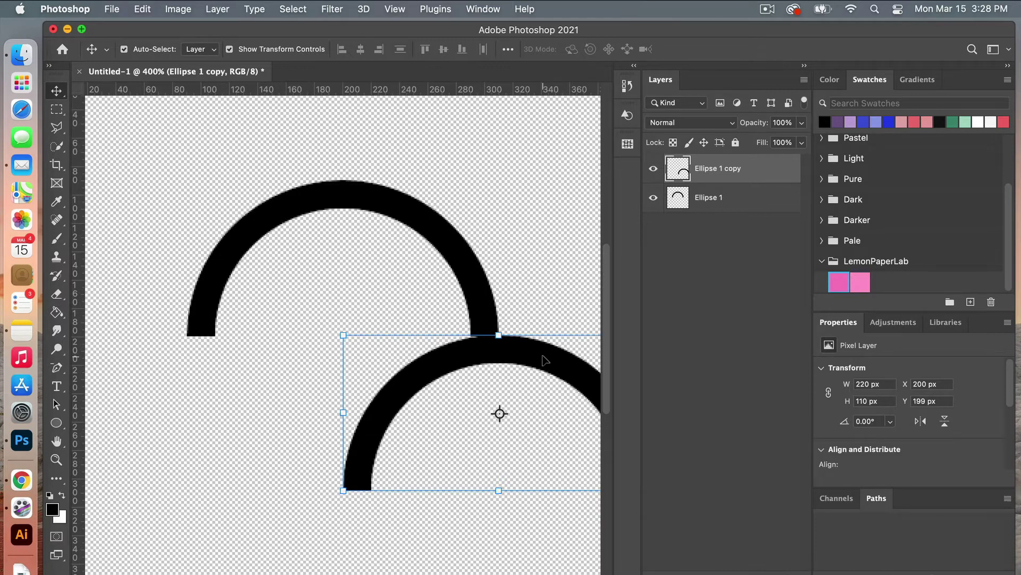
{"action": "key", "text": "Up"}
{"action": "key", "text": "Up"}
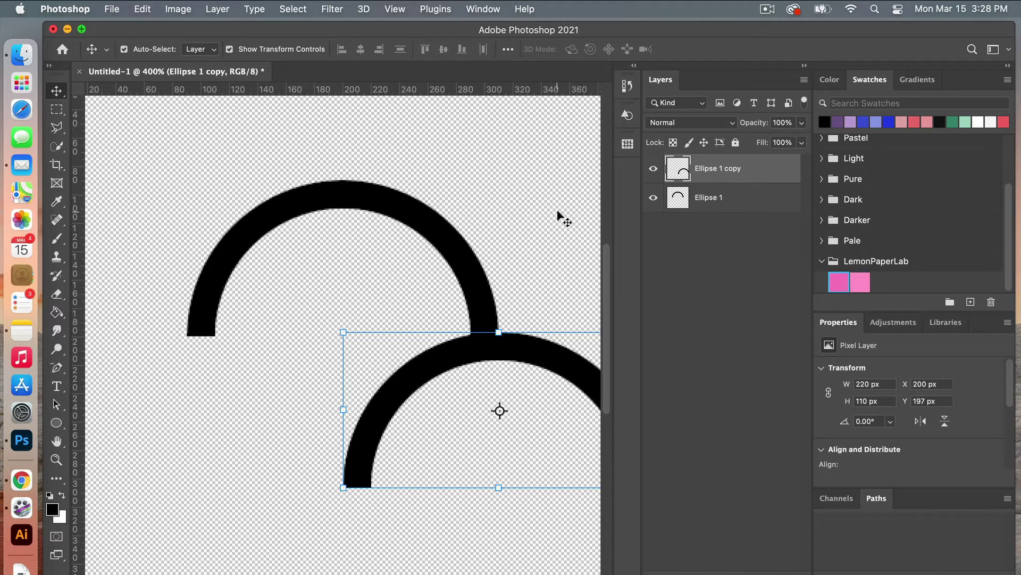
{"action": "left_click", "coordinate": [550, 228]}
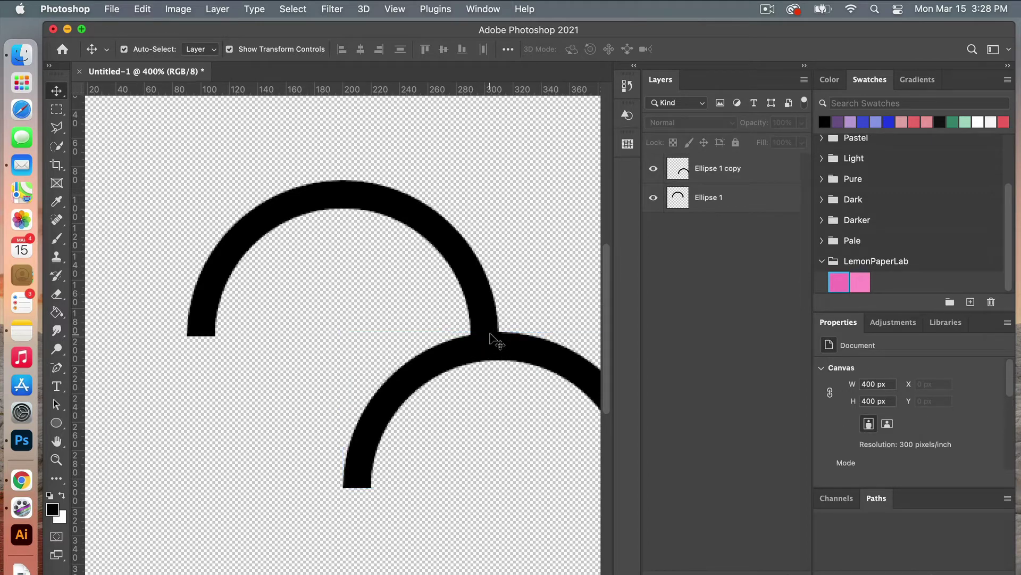
{"action": "key", "text": "super+minus"}
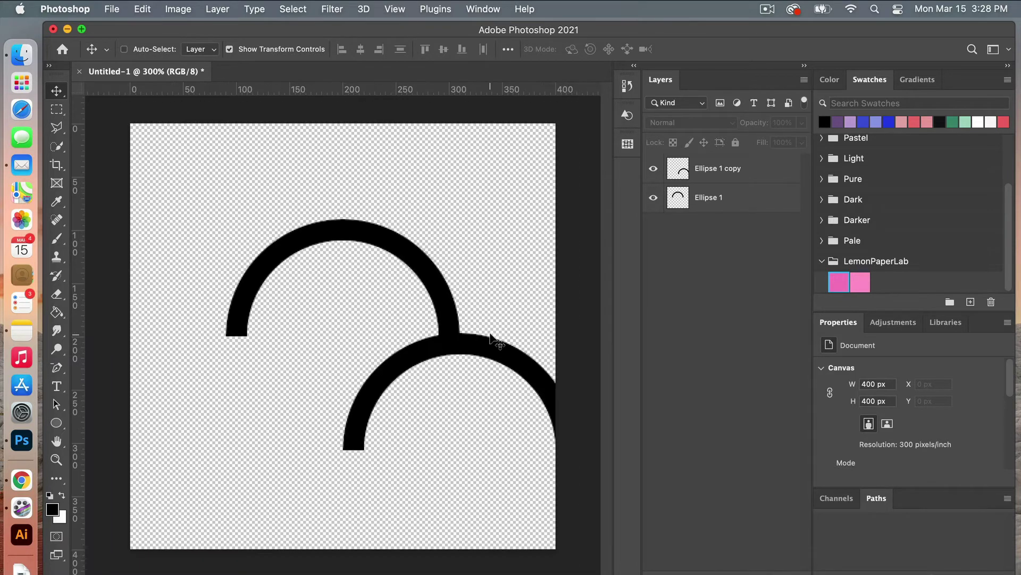
Duplicate the lower-right arch's layer and move the copy to X -20 px, Y 197 px, mirroring it under the top arch's left foot
{"action": "left_click", "coordinate": [715, 171]}
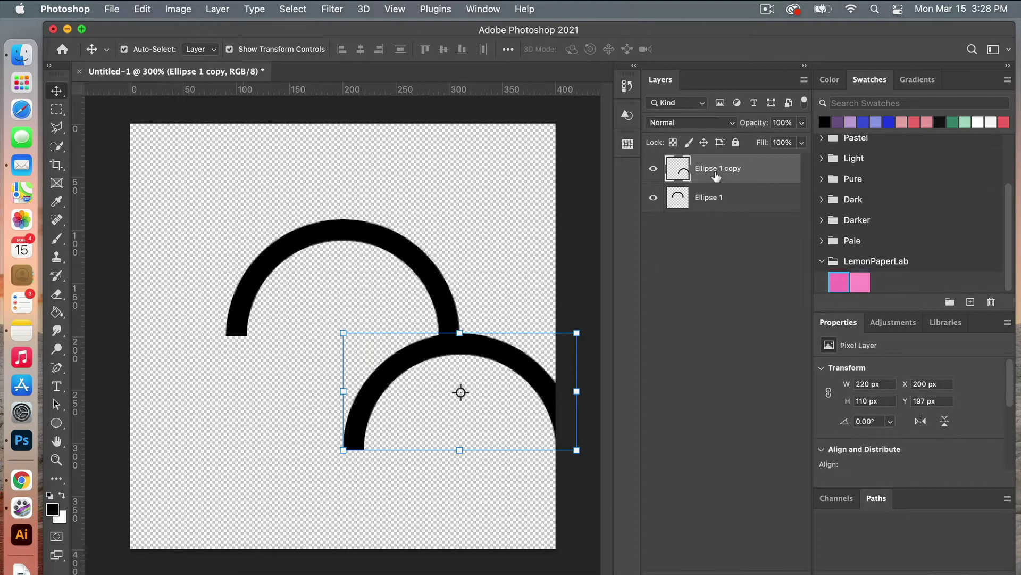
{"action": "right_click", "coordinate": [717, 171]}
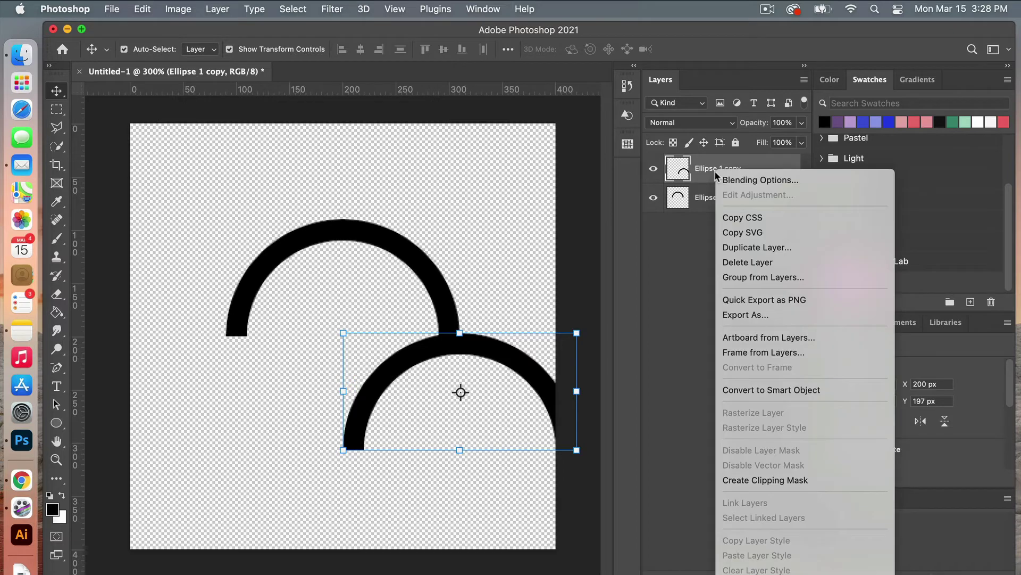
{"action": "left_click", "coordinate": [749, 248]}
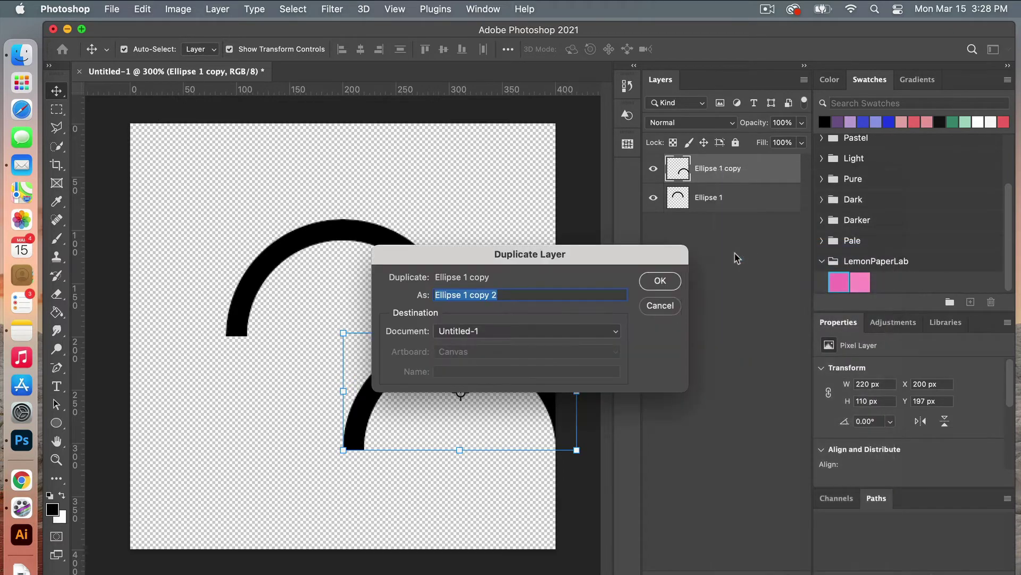
{"action": "left_click", "coordinate": [657, 281]}
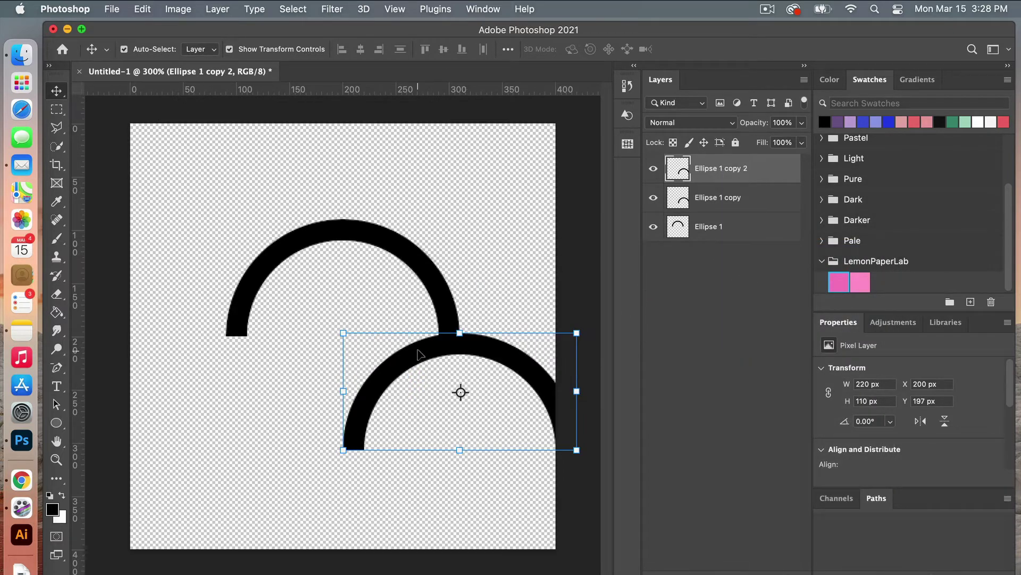
{"action": "left_click_drag", "start_coordinate": [417, 354], "coordinate": [189, 369]}
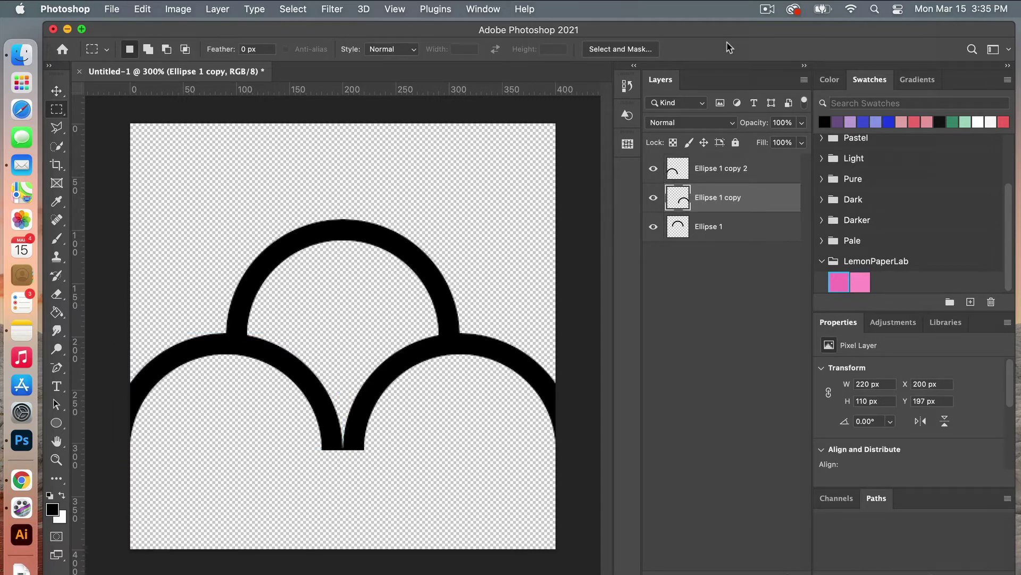
Place a vertical guide through the centre of the lower-left arch and check that Snap and Smart Guides are enabled
{"action": "left_click", "coordinate": [720, 169]}
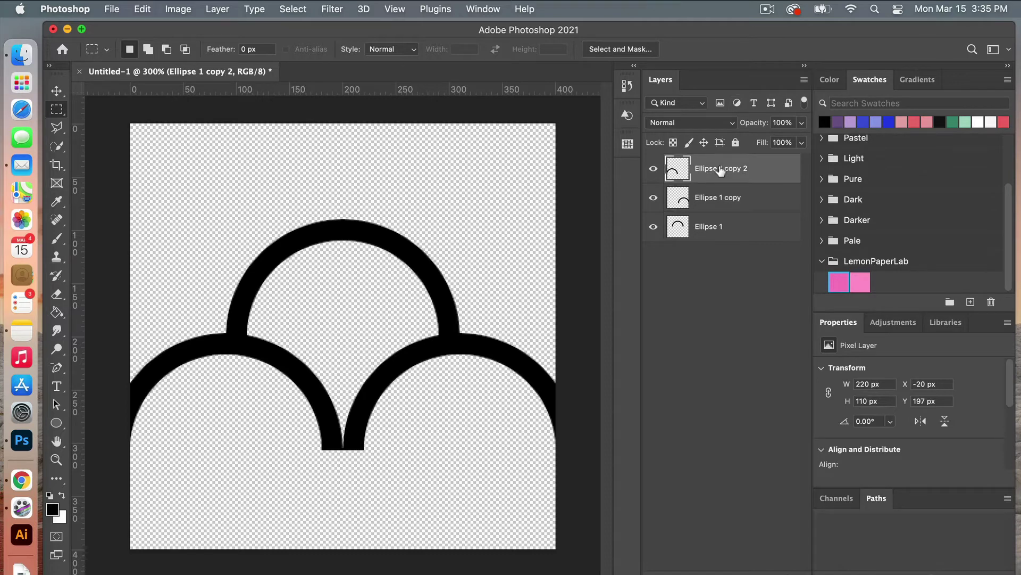
{"action": "left_click", "coordinate": [57, 95]}
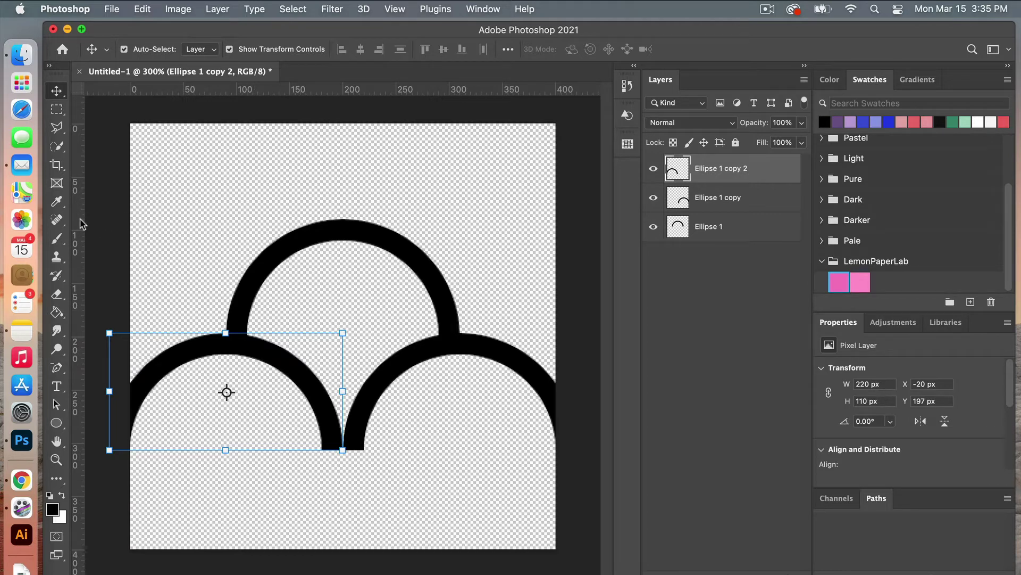
{"action": "left_click_drag", "start_coordinate": [82, 223], "coordinate": [228, 244]}
{"action": "left_click", "coordinate": [395, 9]}
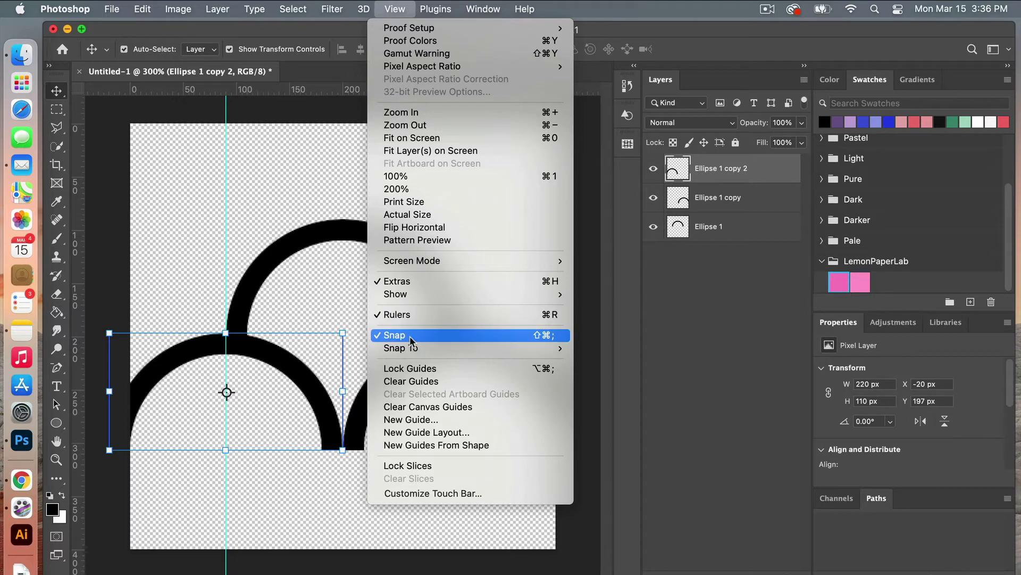
{"action": "mouse_move", "coordinate": [423, 292]}
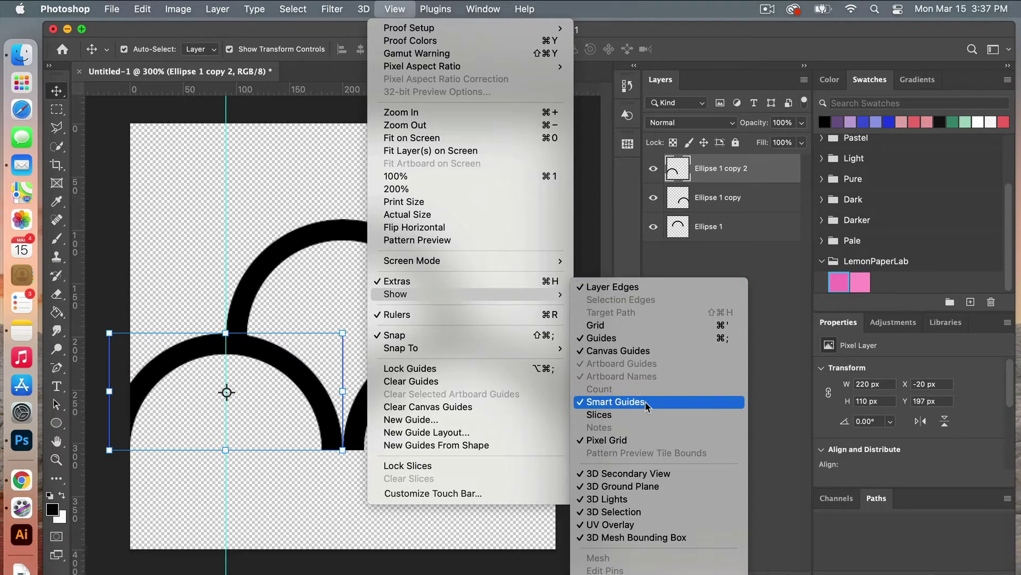
{"action": "left_click", "coordinate": [112, 207]}
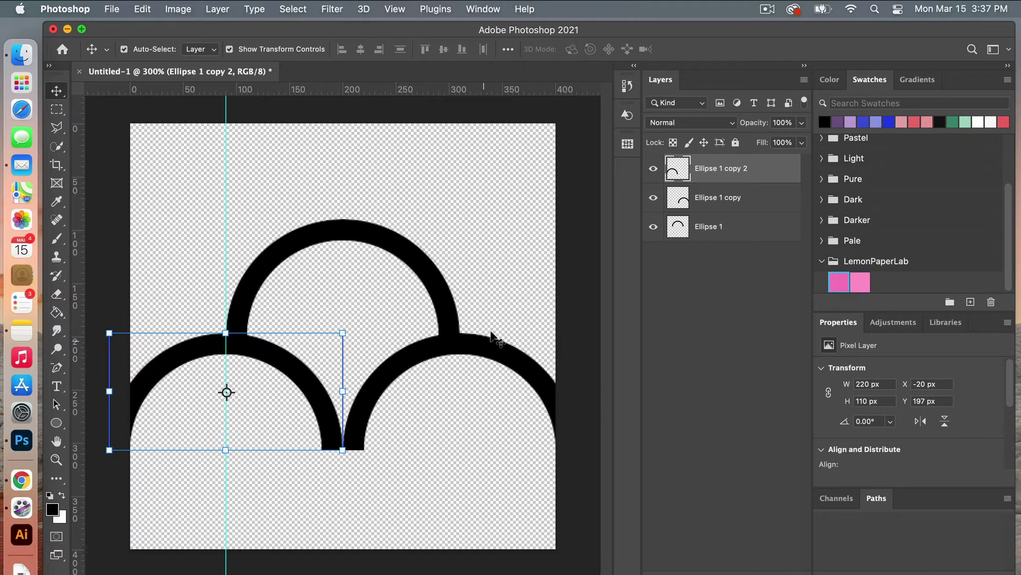
Place a second vertical guide through the centre of the lower-right arch and deselect the layer
{"action": "left_click", "coordinate": [717, 200]}
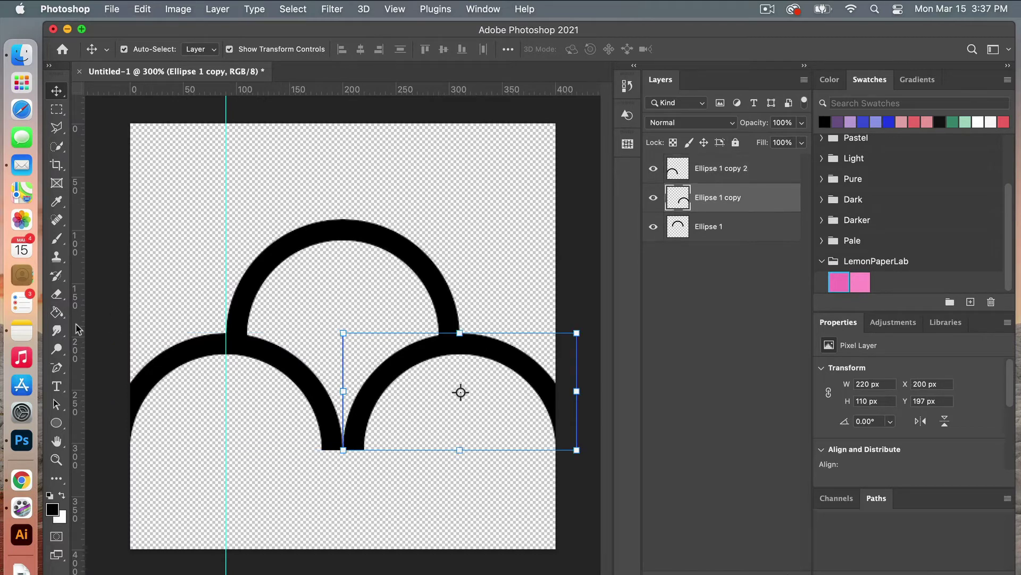
{"action": "left_click_drag", "start_coordinate": [80, 325], "coordinate": [460, 325]}
{"action": "left_click", "coordinate": [57, 110]}
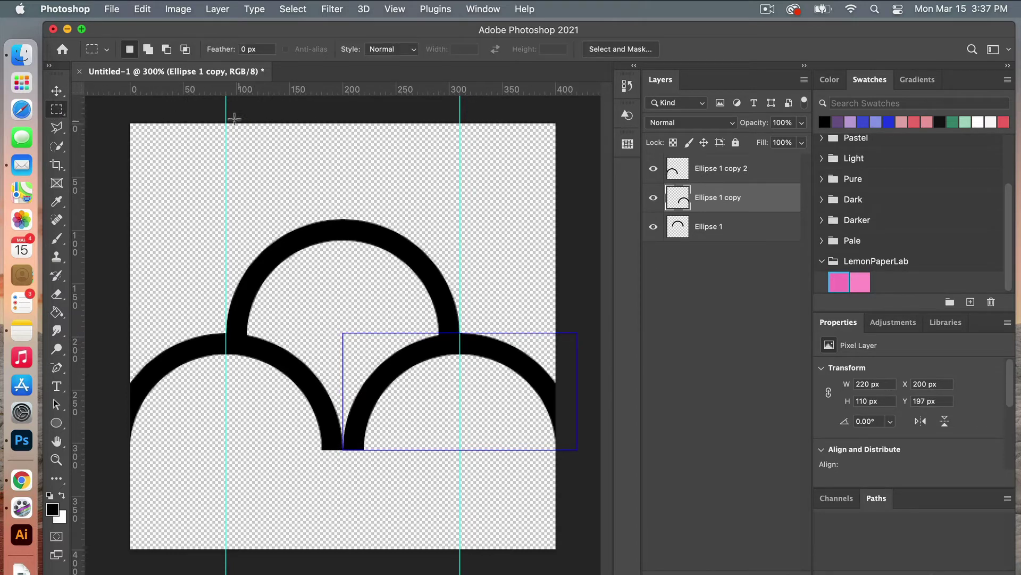
{"action": "left_click", "coordinate": [57, 91]}
{"action": "left_click", "coordinate": [116, 138]}
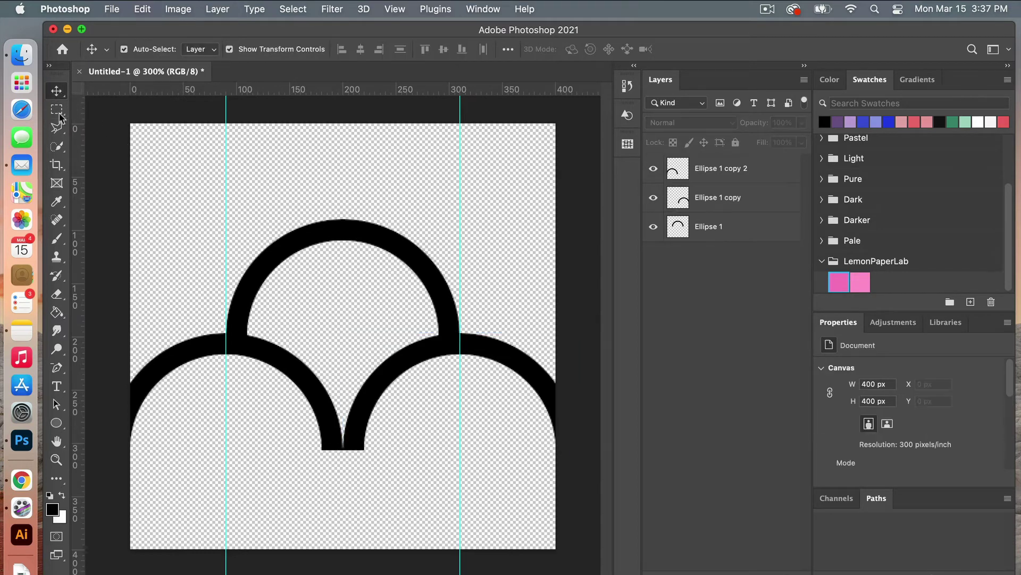
Select the full-height area between the two guides with a rectangular marquee, crop the canvas to 220 × 400 px, and deselect
{"action": "left_click", "coordinate": [57, 111]}
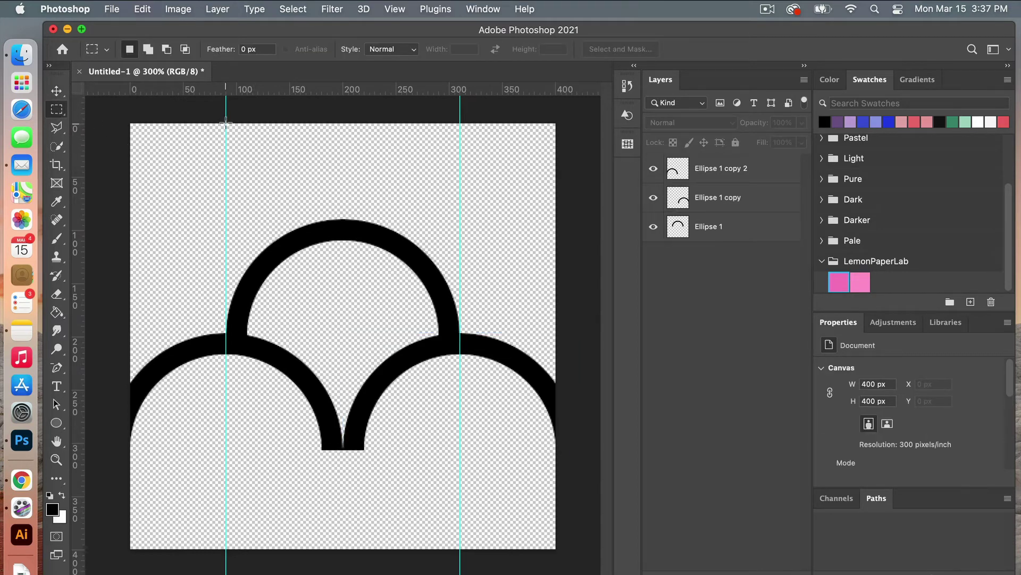
{"action": "left_click_drag", "start_coordinate": [225, 123], "coordinate": [461, 563]}
{"action": "left_click", "coordinate": [179, 10]}
{"action": "mouse_move", "coordinate": [147, 12]}
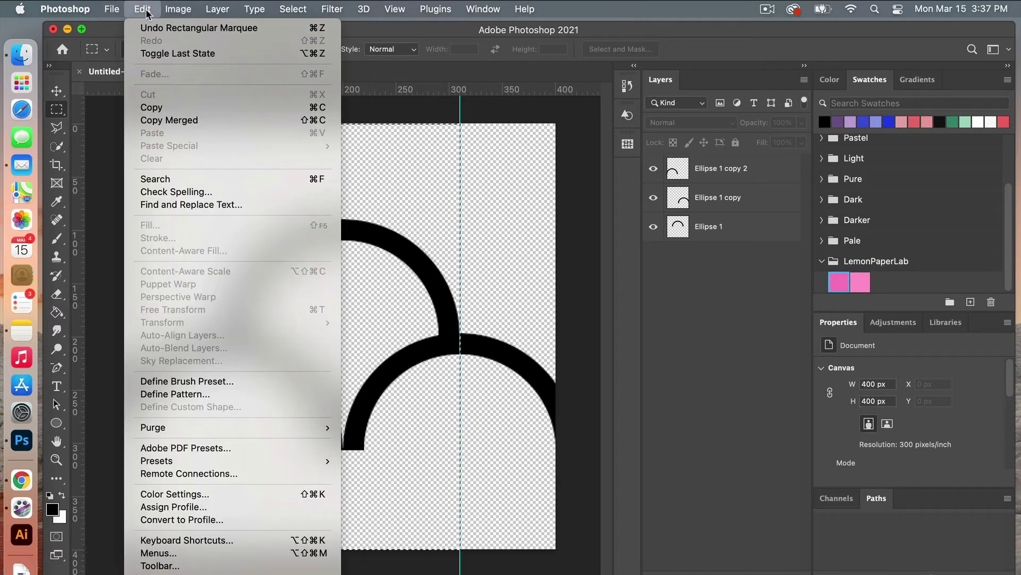
{"action": "mouse_move", "coordinate": [195, 11]}
{"action": "left_click", "coordinate": [196, 154]}
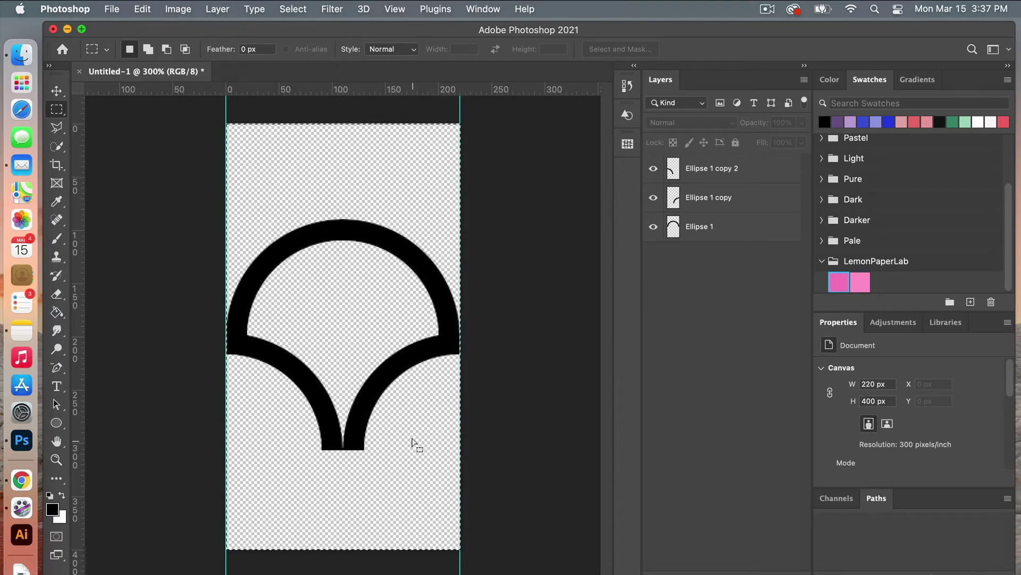
{"action": "left_click", "coordinate": [394, 375]}
Merge the three arch layers into one layer
{"action": "left_click", "coordinate": [722, 180]}
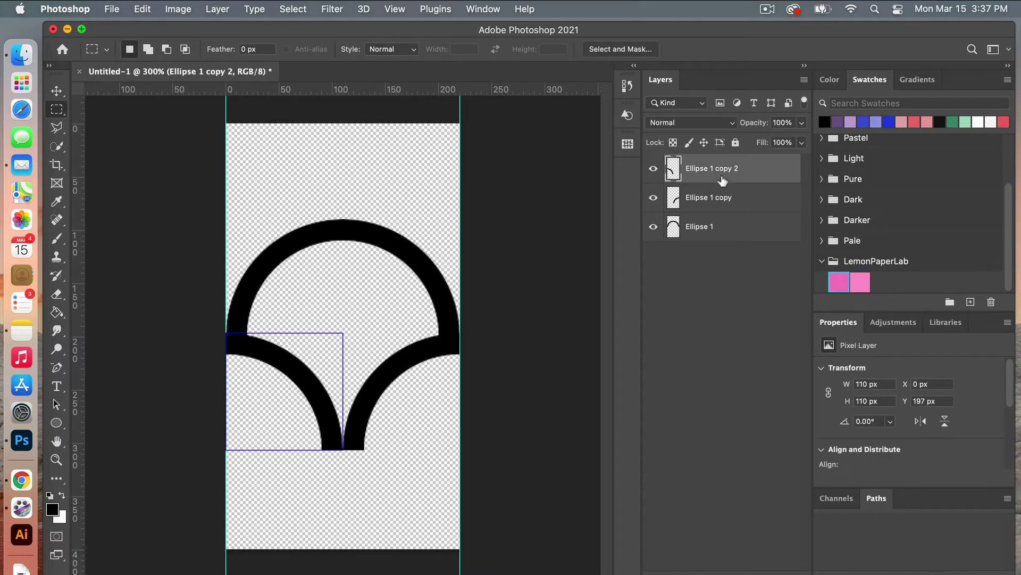
{"action": "left_click", "coordinate": [724, 228], "text": "shift"}
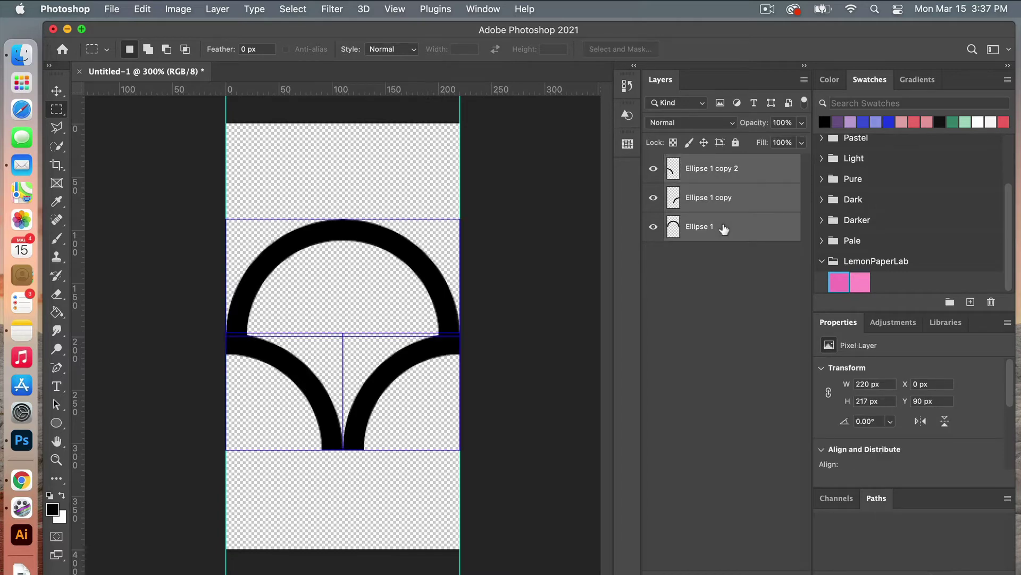
{"action": "right_click", "coordinate": [754, 230]}
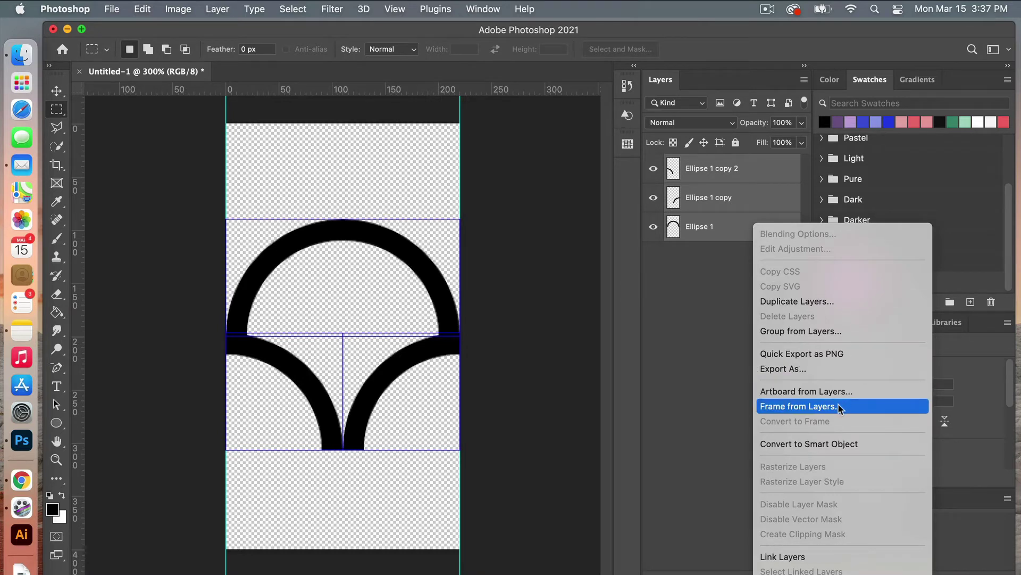
{"action": "scroll", "coordinate": [850, 405], "scroll_direction": "down", "scroll_amount": 5}
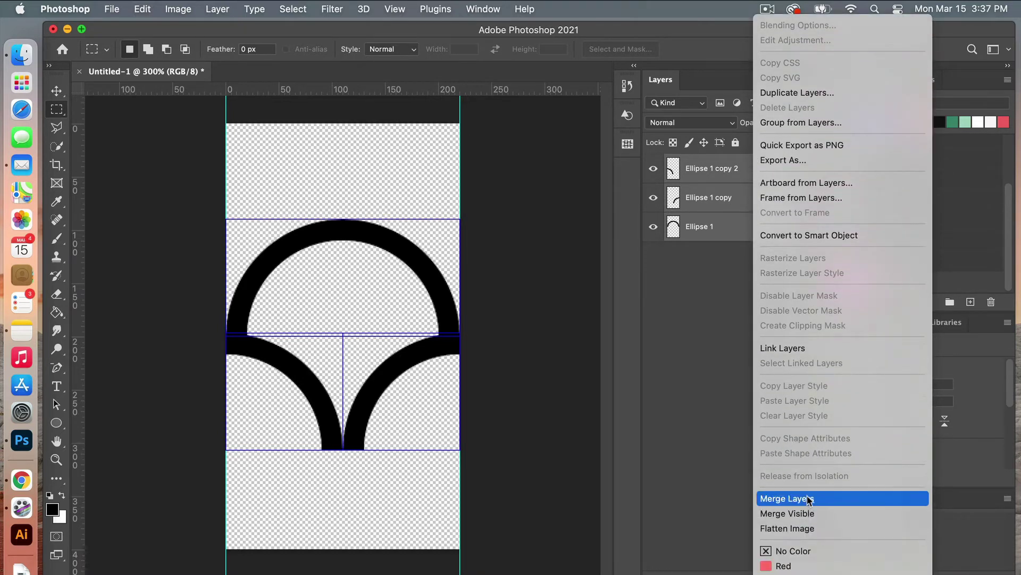
{"action": "left_click", "coordinate": [808, 499]}
{"action": "key", "text": "c"}
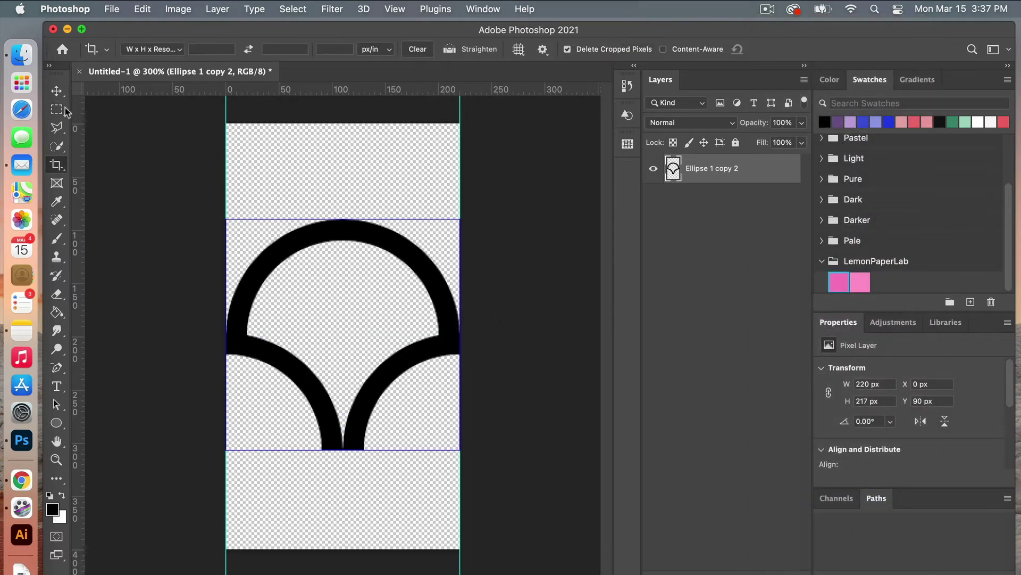
Align the merged motif to the canvas's top edge using a whole-canvas selection, deselect, and nudge it up to Y -3 px
{"action": "left_click", "coordinate": [57, 110]}
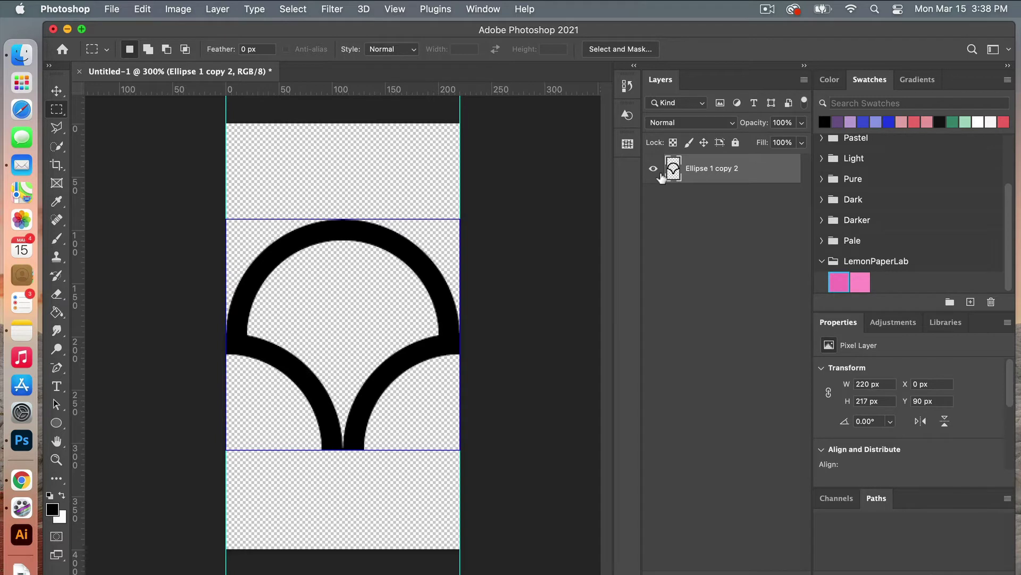
{"action": "key", "text": "super+a"}
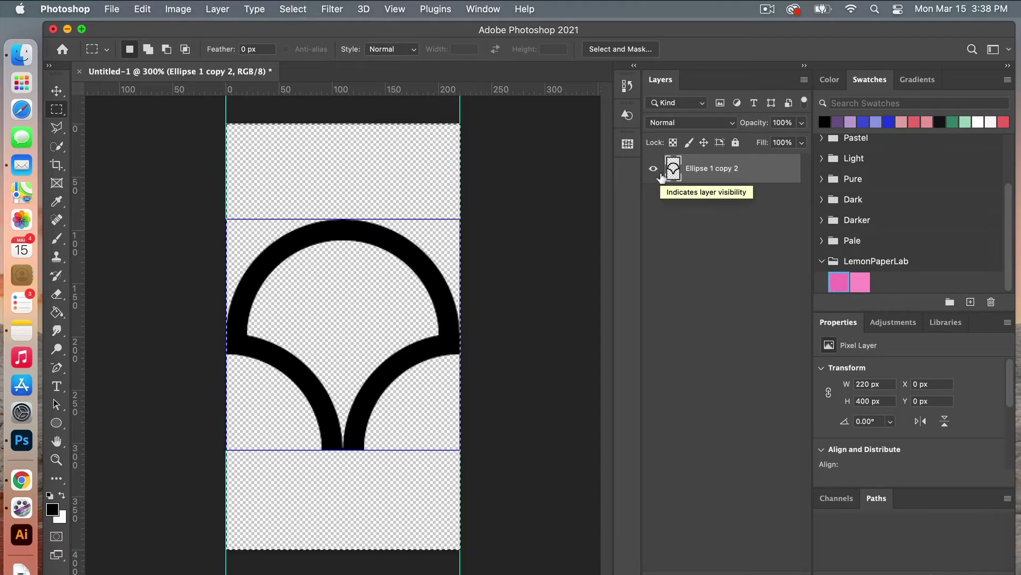
{"action": "key", "text": "v"}
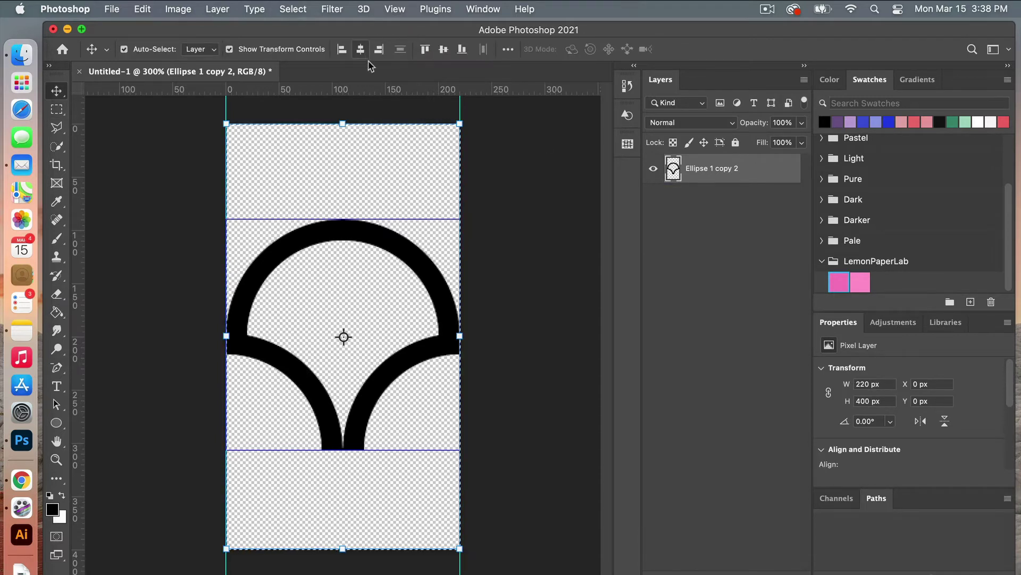
{"action": "left_click", "coordinate": [424, 50]}
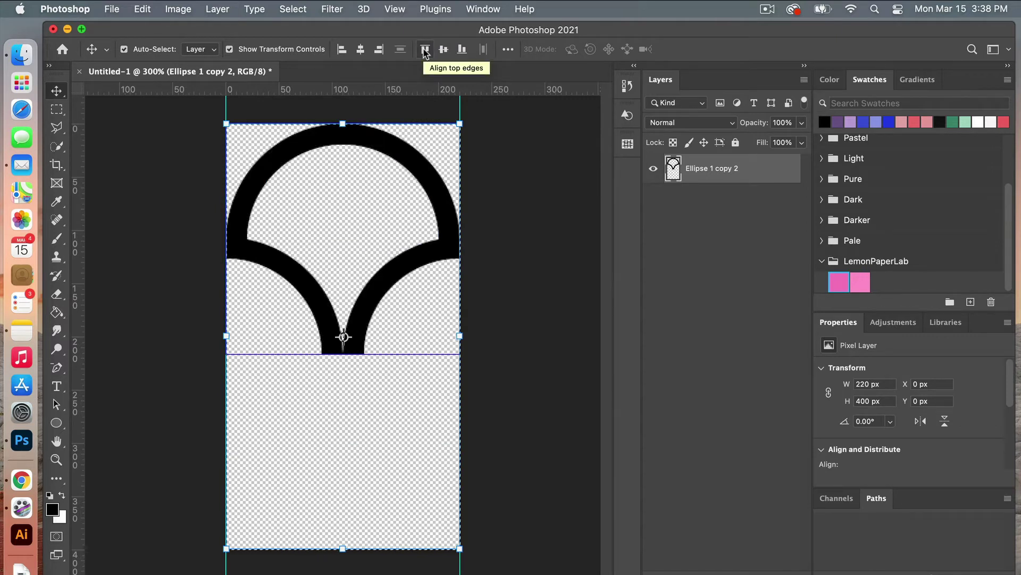
{"action": "key", "text": "super+d"}
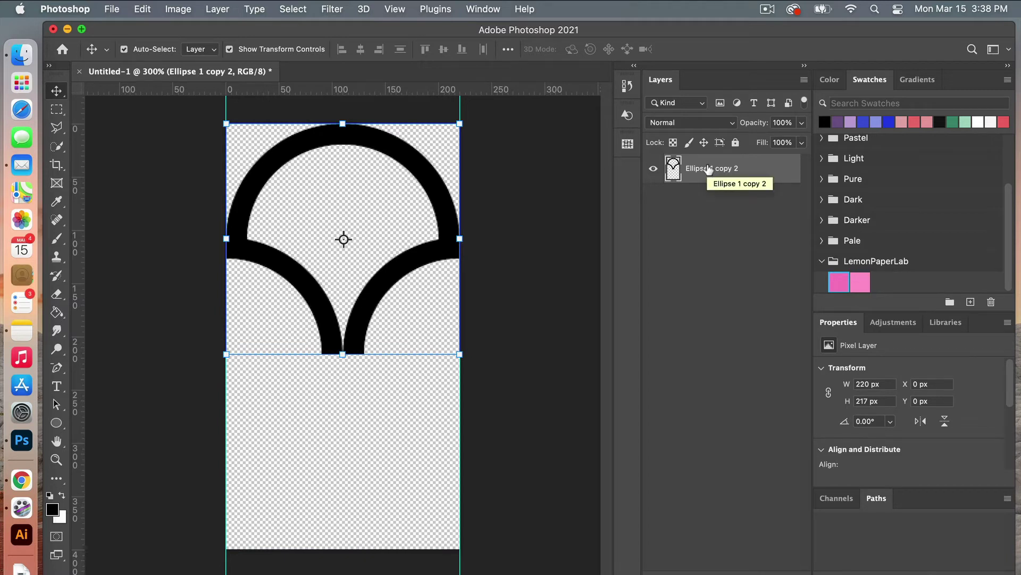
{"action": "key", "text": "Up"}
{"action": "key", "text": "Up"}
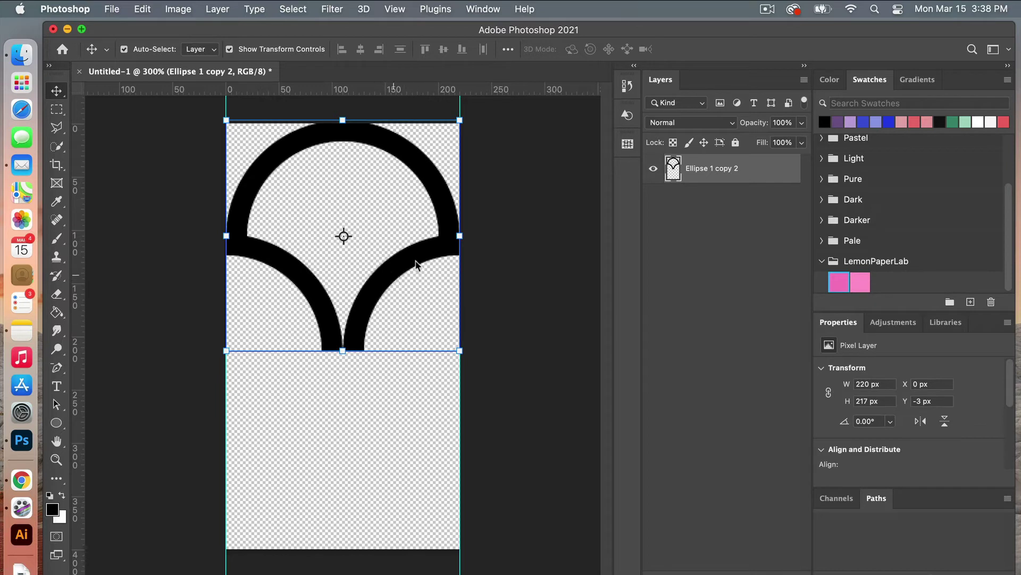
Load the merged motif's pixels as a selection and crop the canvas to it, at 220 × 214 px
{"action": "left_click", "coordinate": [673, 169], "text": "super"}
{"action": "left_click", "coordinate": [178, 9]}
{"action": "left_click", "coordinate": [187, 155]}
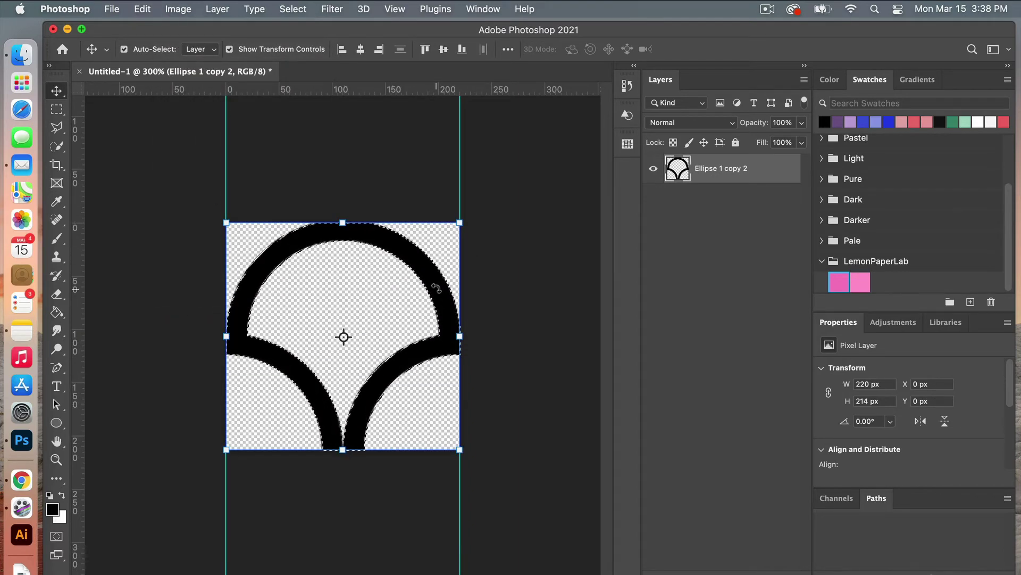
Deselect the motif's outline and clear the canvas guides
{"action": "key", "text": "super+d"}
{"action": "left_click", "coordinate": [400, 11]}
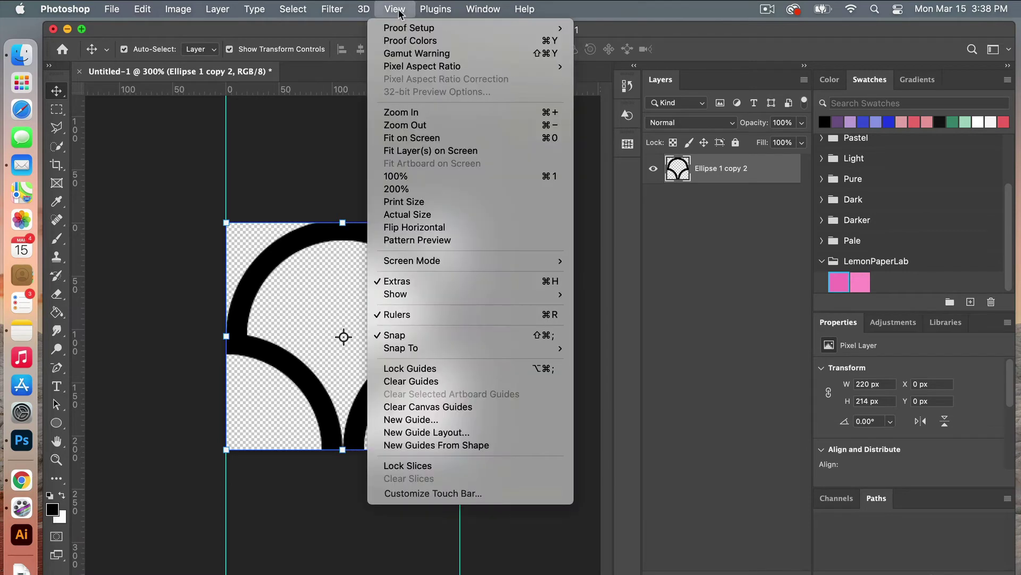
{"action": "left_click", "coordinate": [439, 406]}
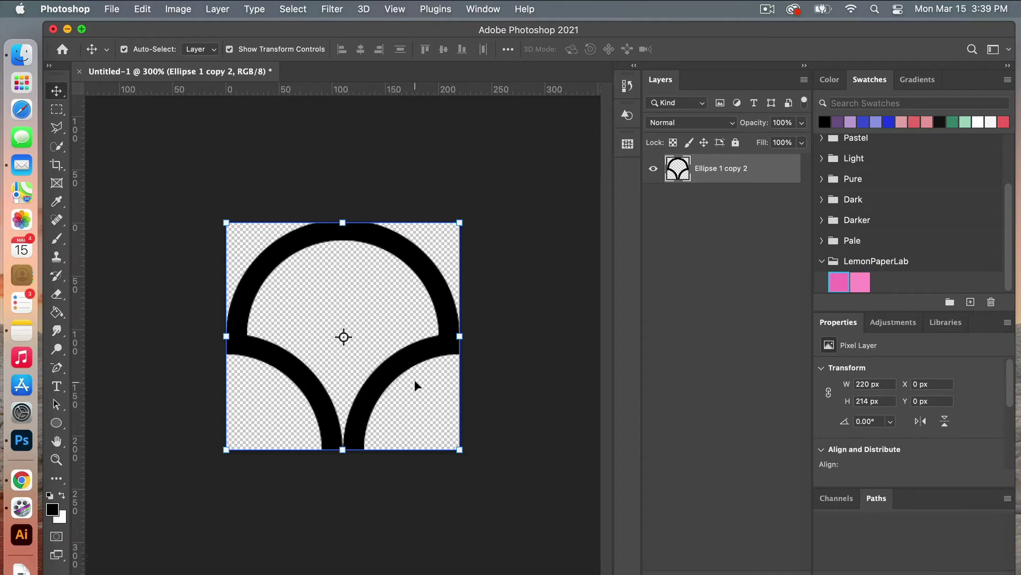
Measure the tile's upper-right and lower-right sections with rectangular marquee selections, clearing each selection
{"action": "left_click", "coordinate": [56, 110]}
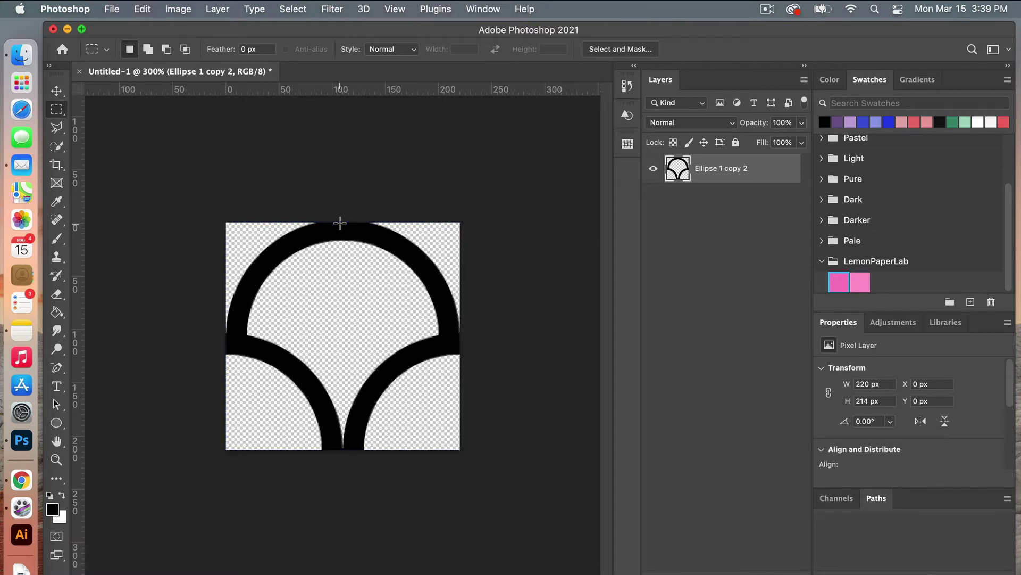
{"action": "left_click_drag", "start_coordinate": [340, 223], "coordinate": [466, 333]}
{"action": "key", "text": "super+d"}
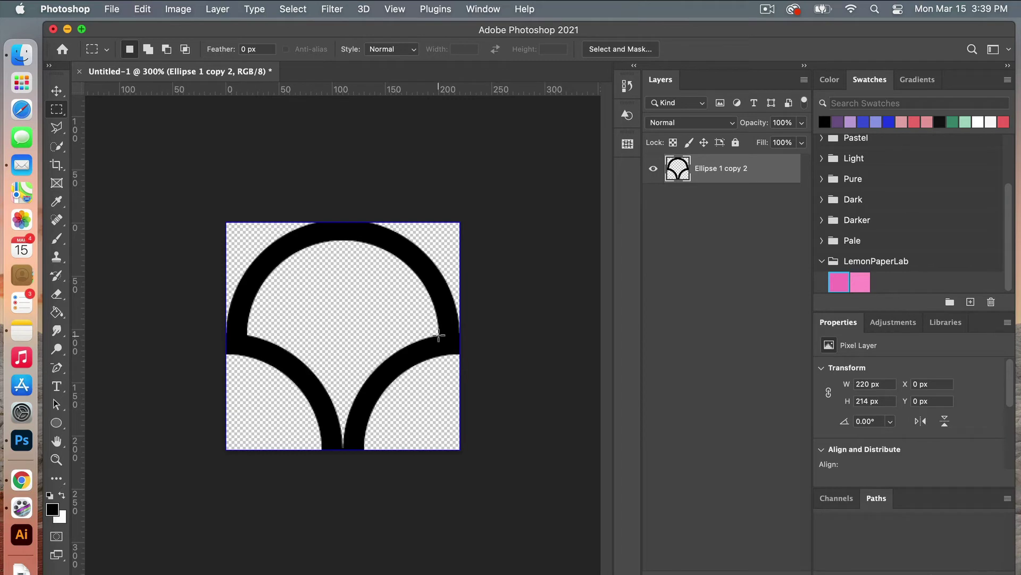
{"action": "left_click_drag", "start_coordinate": [439, 334], "coordinate": [461, 448]}
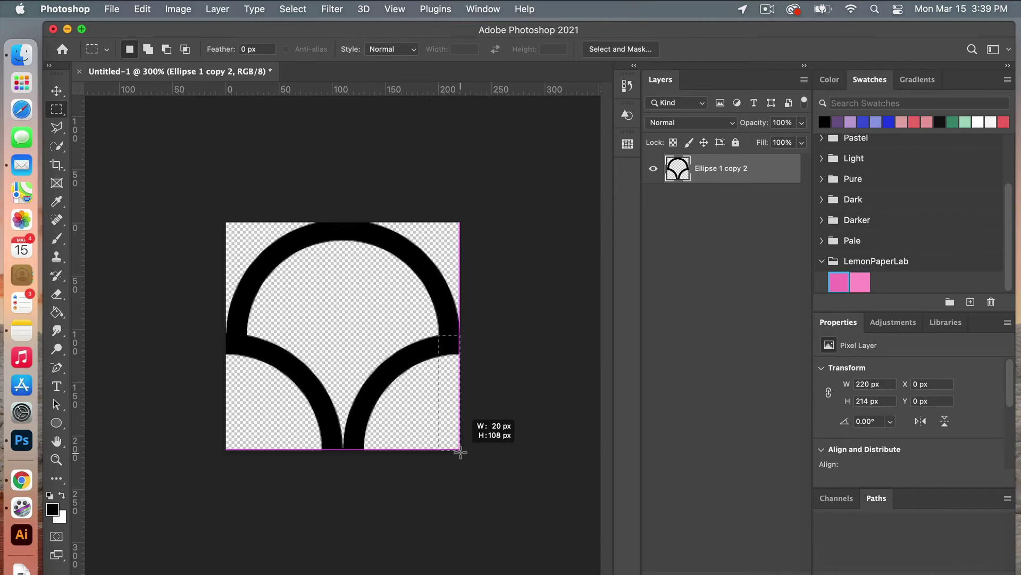
{"action": "left_click_drag", "start_coordinate": [461, 452], "coordinate": [461, 452]}
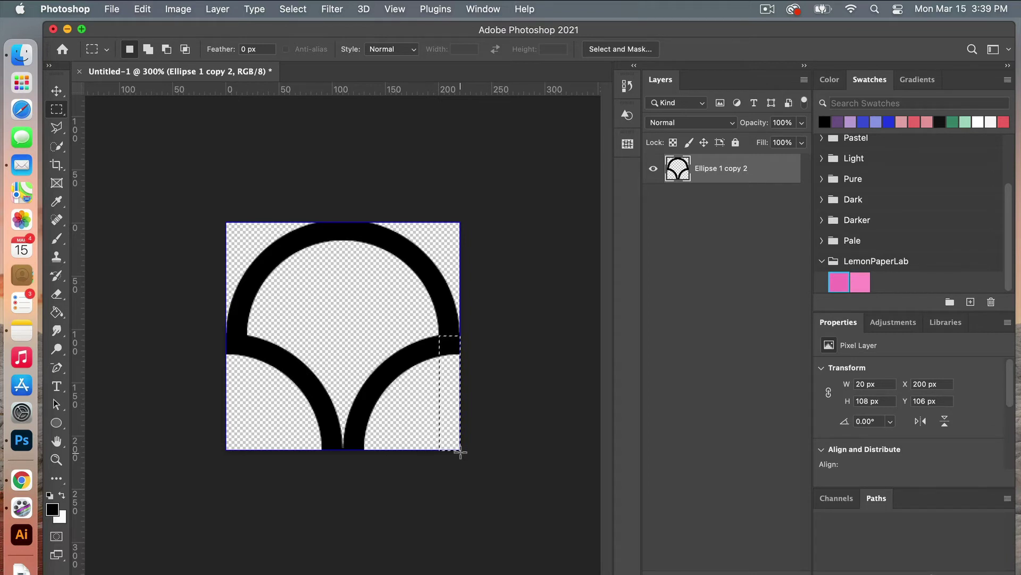
{"action": "key", "text": "super+d"}
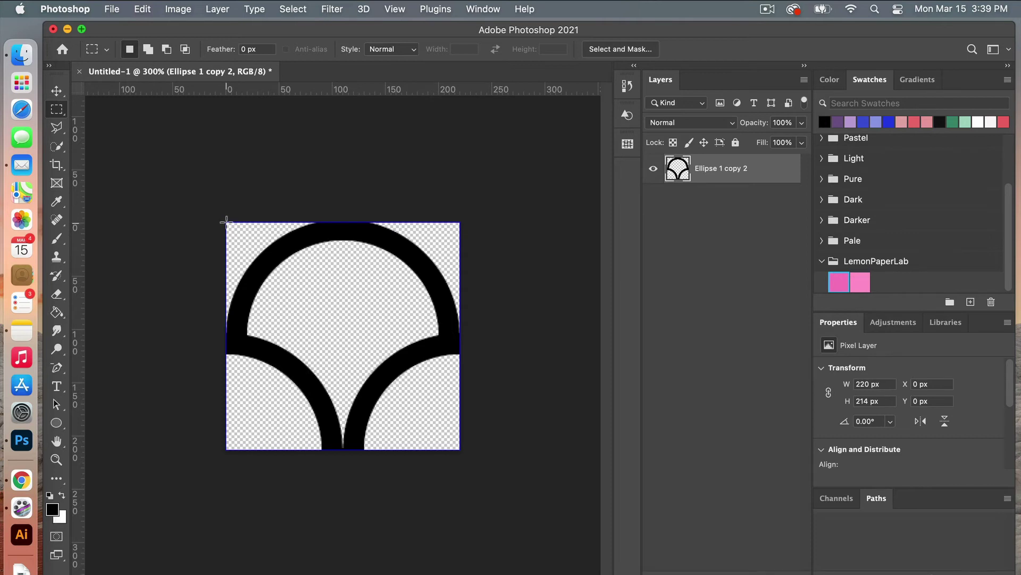
Select the tile's full width down to just above its lower edge and crop the canvas to 220 × 210 px
{"action": "left_click_drag", "start_coordinate": [226, 221], "coordinate": [461, 443]}
{"action": "left_click", "coordinate": [178, 9]}
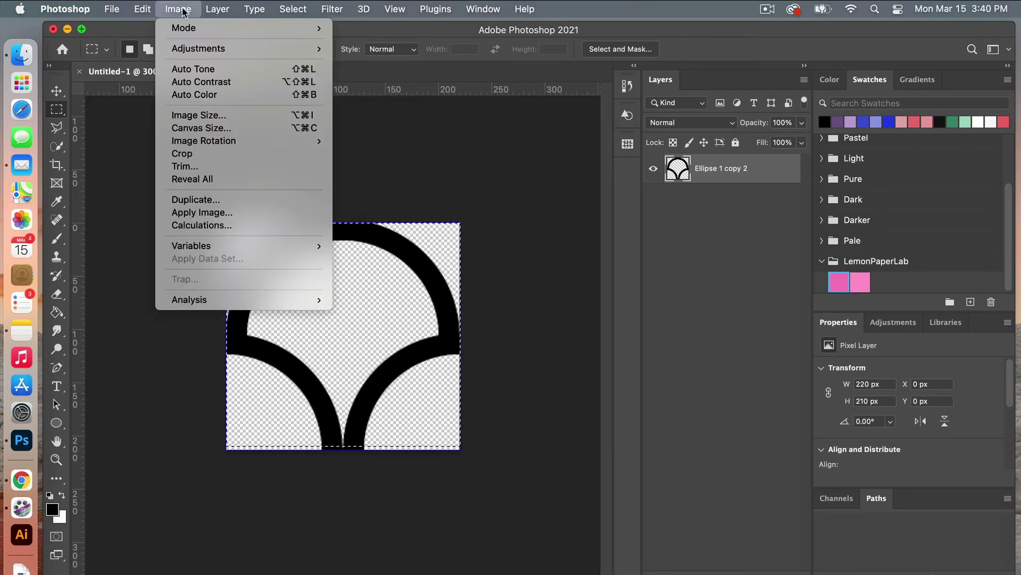
{"action": "left_click", "coordinate": [208, 156]}
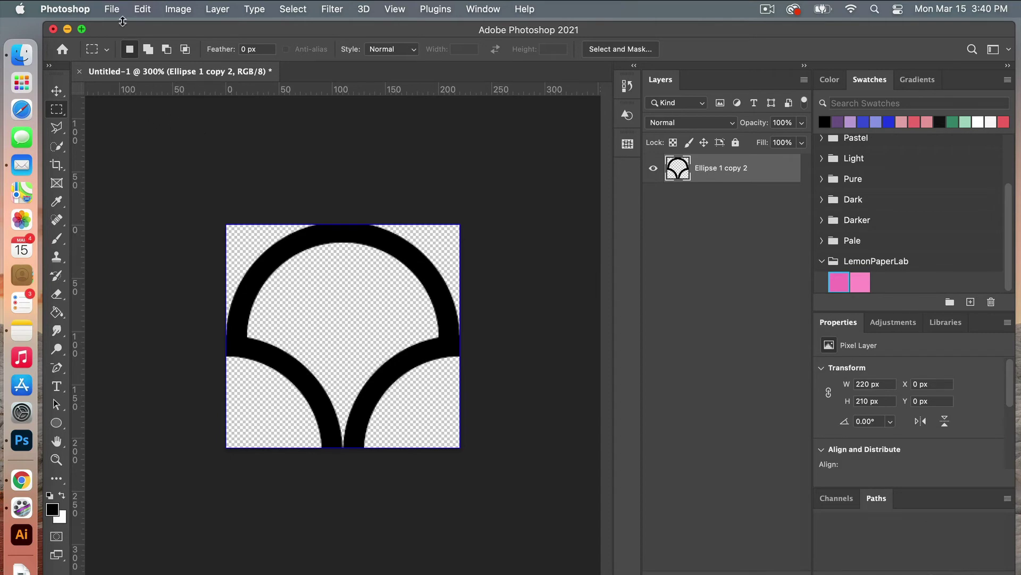
Define the cropped scallop tile as a pattern, keeping the suggested name
{"action": "left_click", "coordinate": [142, 9]}
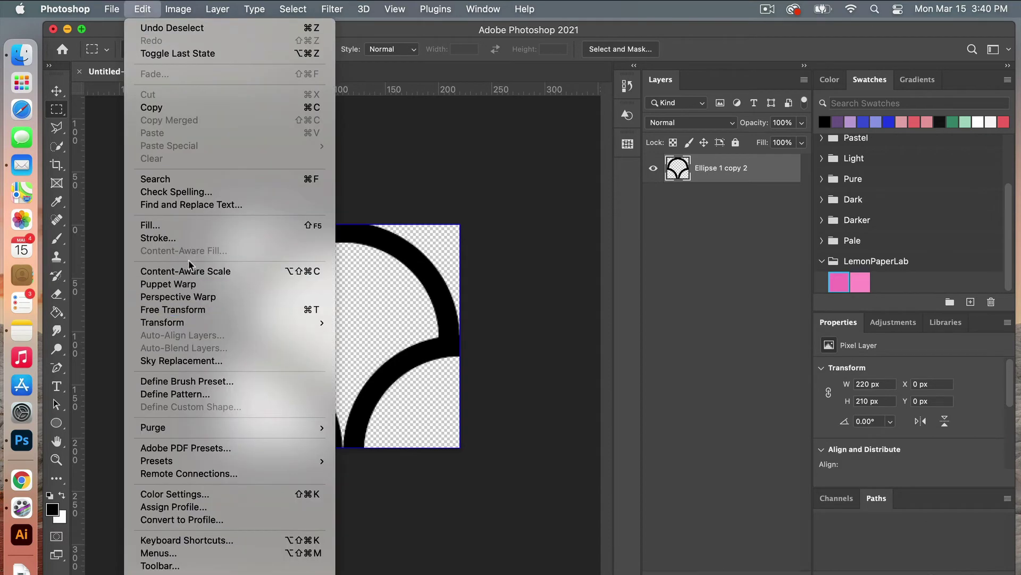
{"action": "left_click", "coordinate": [186, 394]}
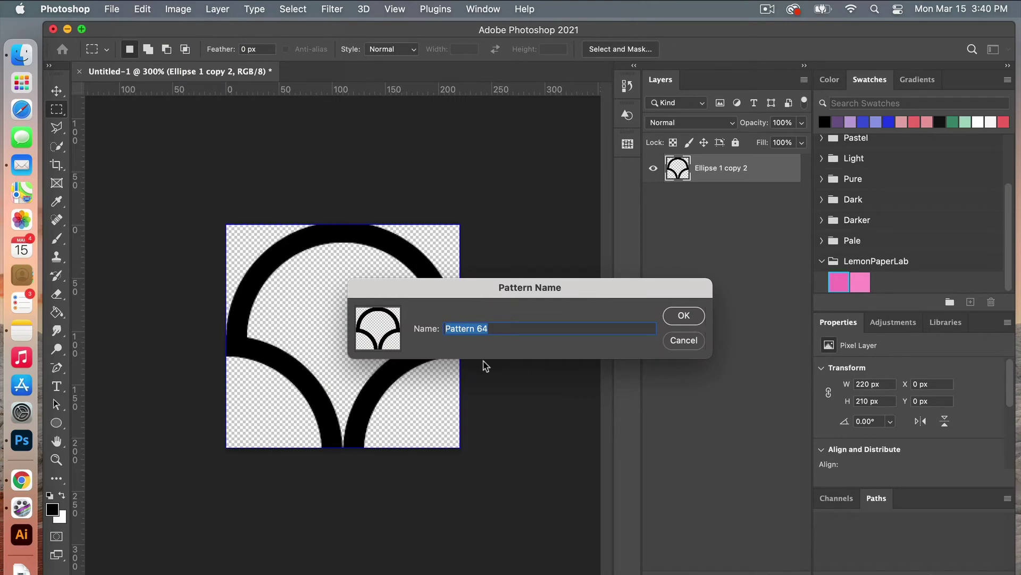
{"action": "left_click", "coordinate": [685, 317]}
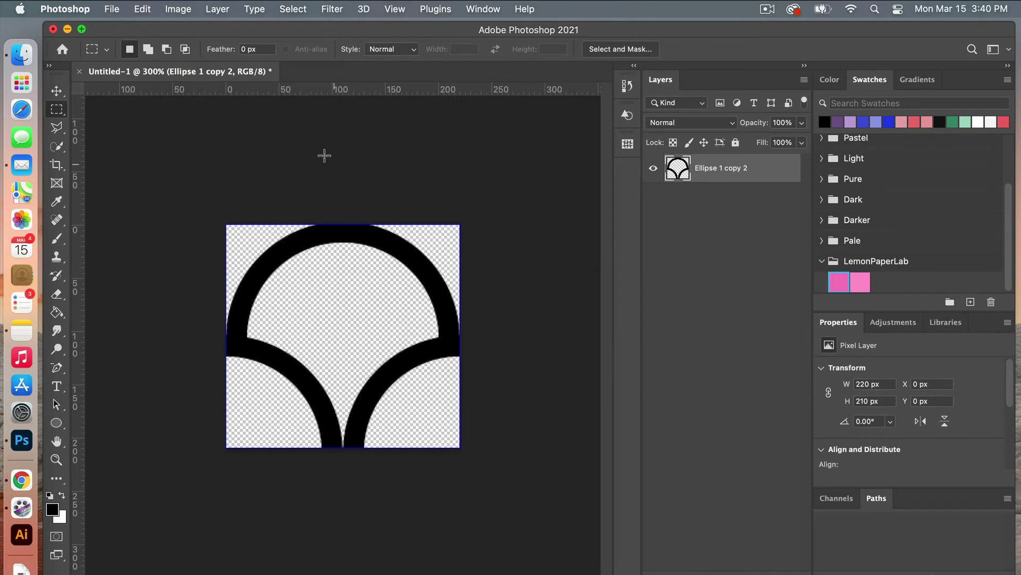
Create a new 3600 × 3600 px document at 300 pixels/inch with white background contents
{"action": "left_click", "coordinate": [119, 9]}
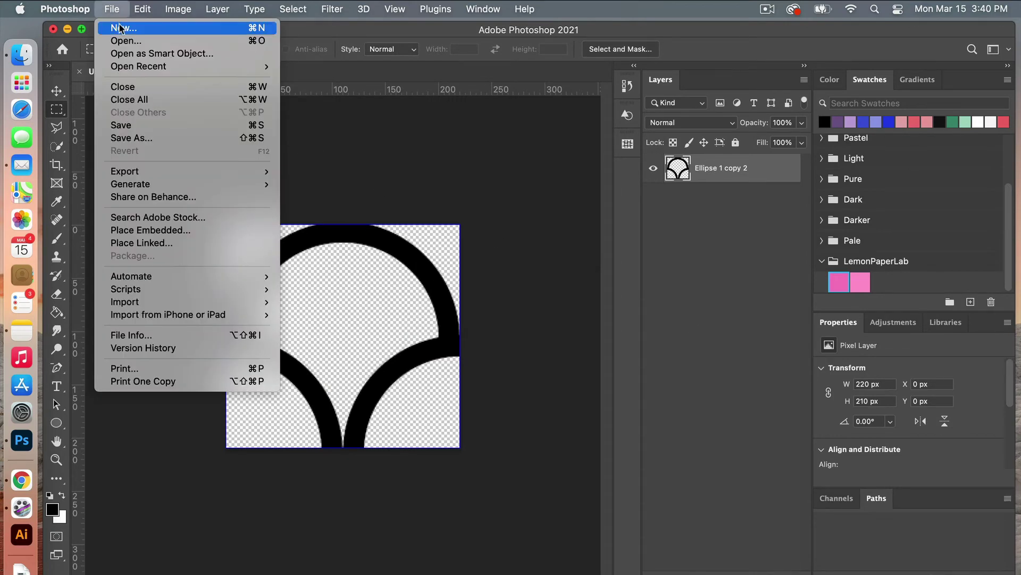
{"action": "left_click", "coordinate": [122, 29]}
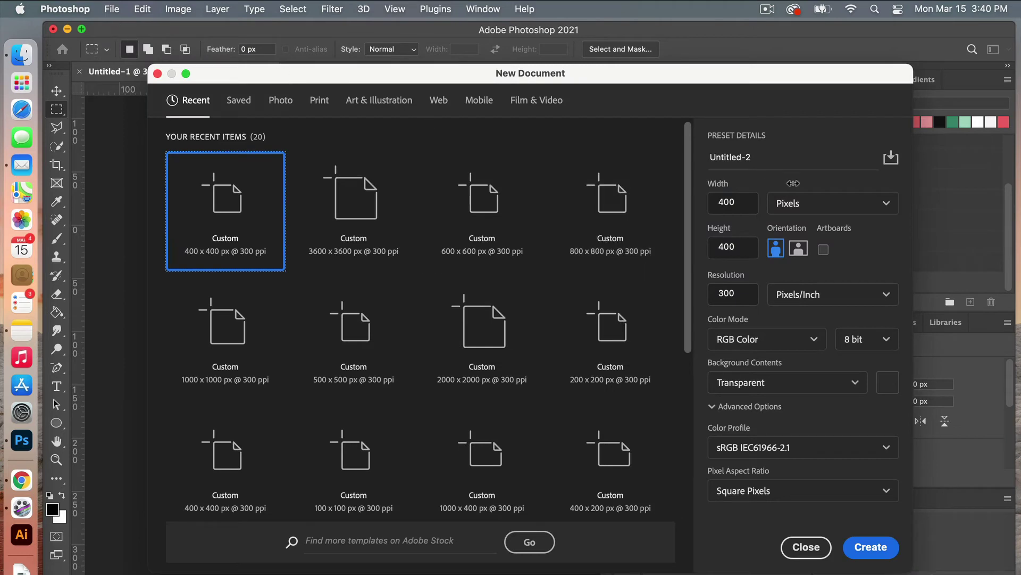
{"action": "double_click", "coordinate": [744, 201]}
{"action": "type", "text": "3600"}
{"action": "double_click", "coordinate": [729, 247]}
{"action": "type", "text": "3"}
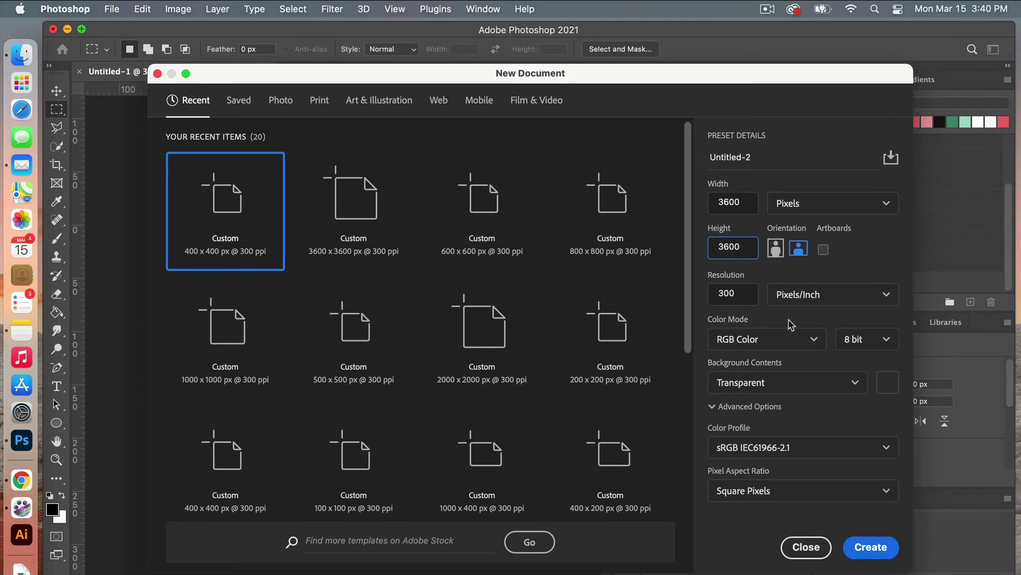
{"action": "left_click", "coordinate": [790, 390]}
{"action": "left_click", "coordinate": [768, 415]}
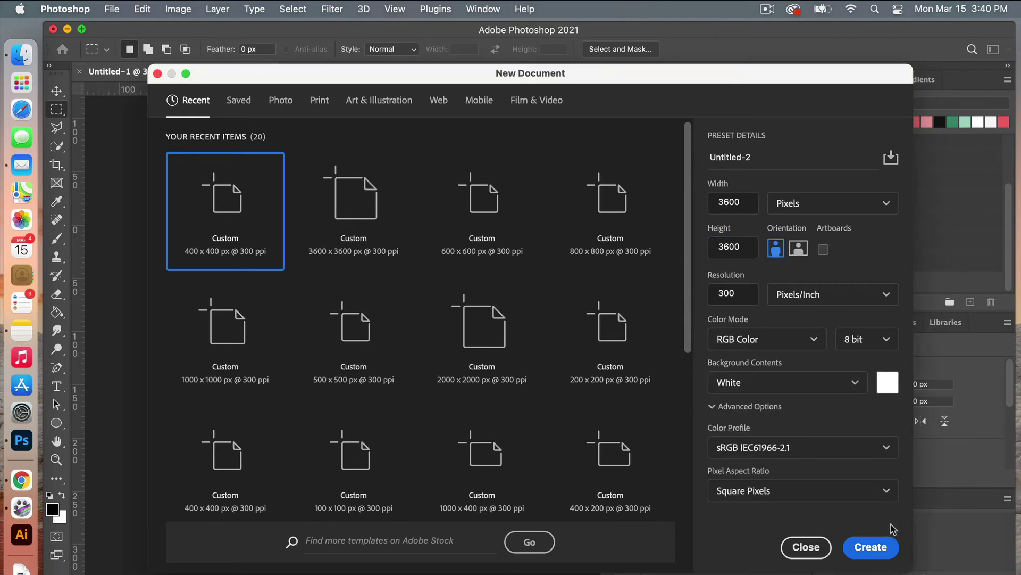
{"action": "left_click", "coordinate": [873, 551]}
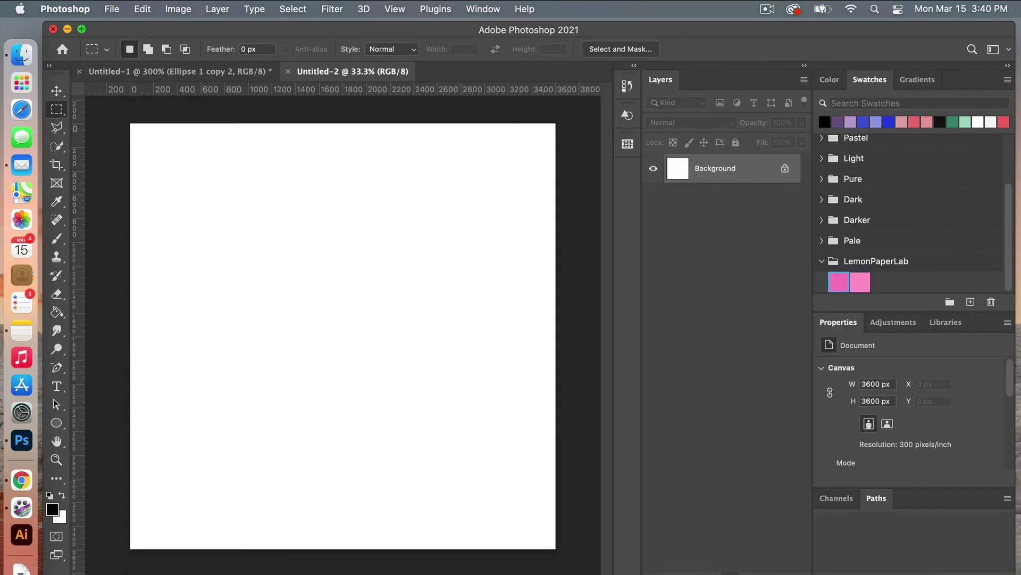
Add a pattern fill layer using the newest scallop pattern, the last one in the pattern list, at 100% scale
{"action": "left_click", "coordinate": [729, 572]}
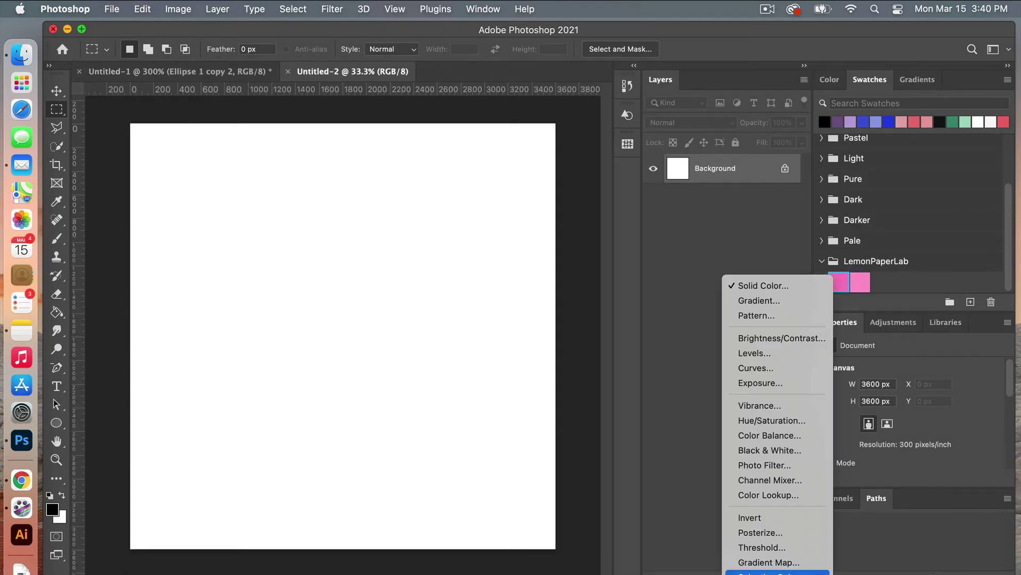
{"action": "left_click", "coordinate": [776, 316]}
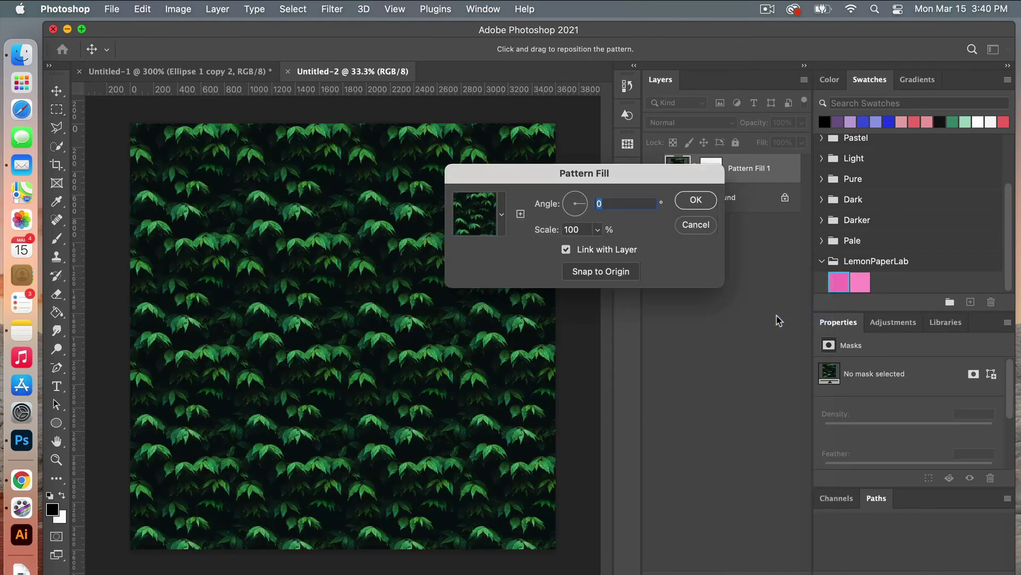
{"action": "left_click", "coordinate": [501, 215]}
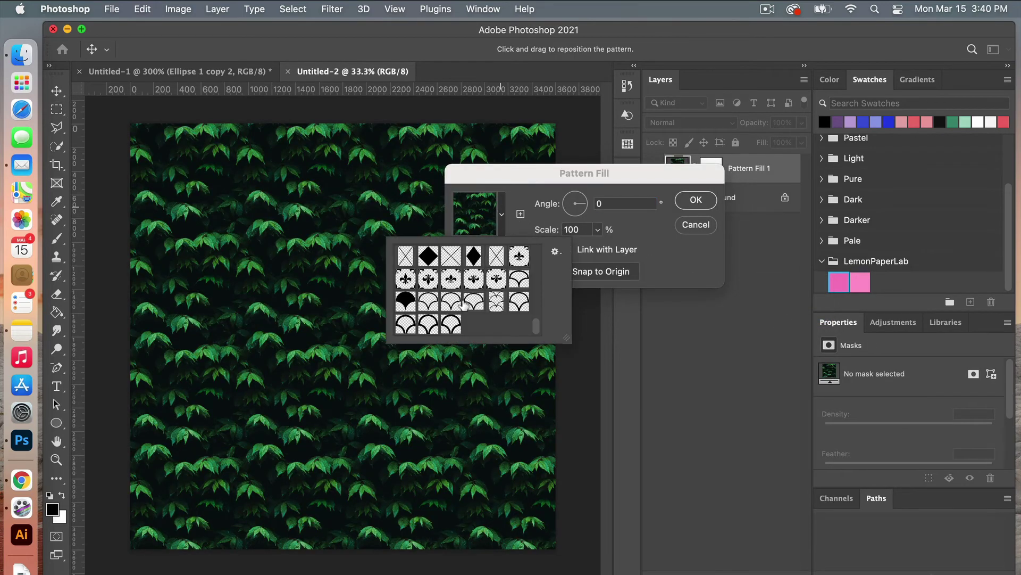
{"action": "left_click", "coordinate": [451, 324]}
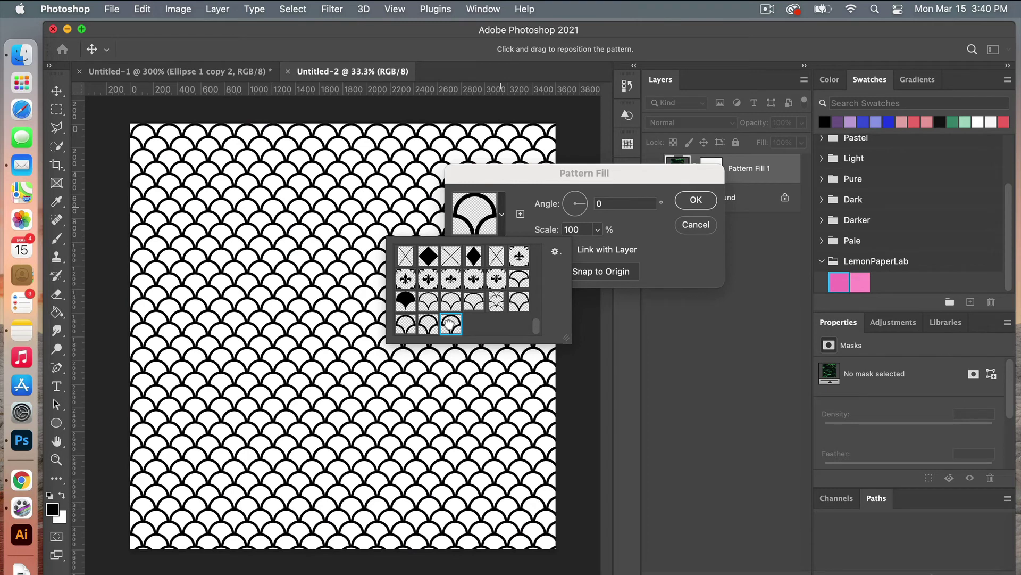
{"action": "left_click", "coordinate": [650, 221]}
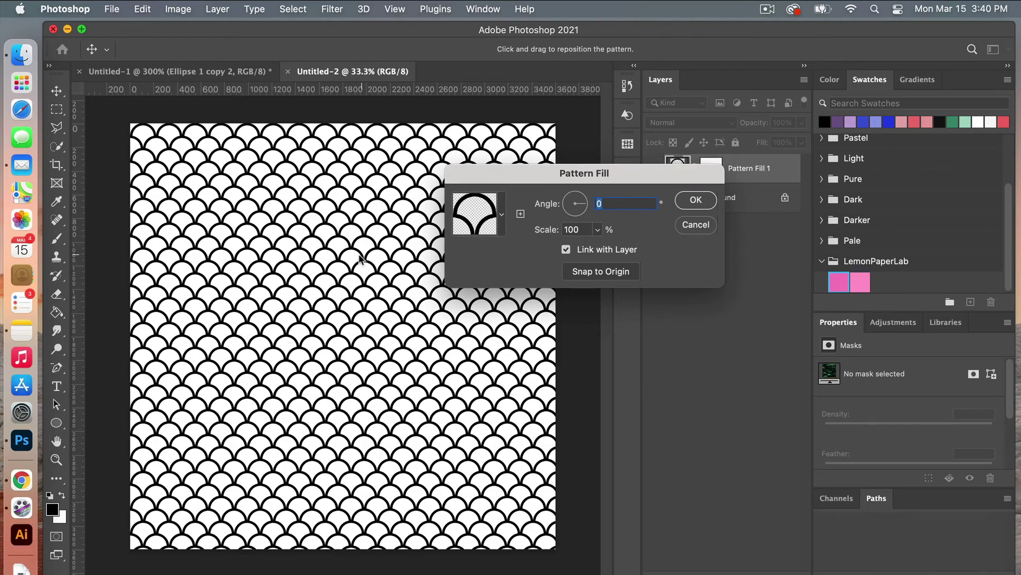
Try moving the pattern on the canvas, snap it back to the origin, shift it slightly left and accept the fill
{"action": "left_click_drag", "start_coordinate": [360, 257], "coordinate": [359, 313]}
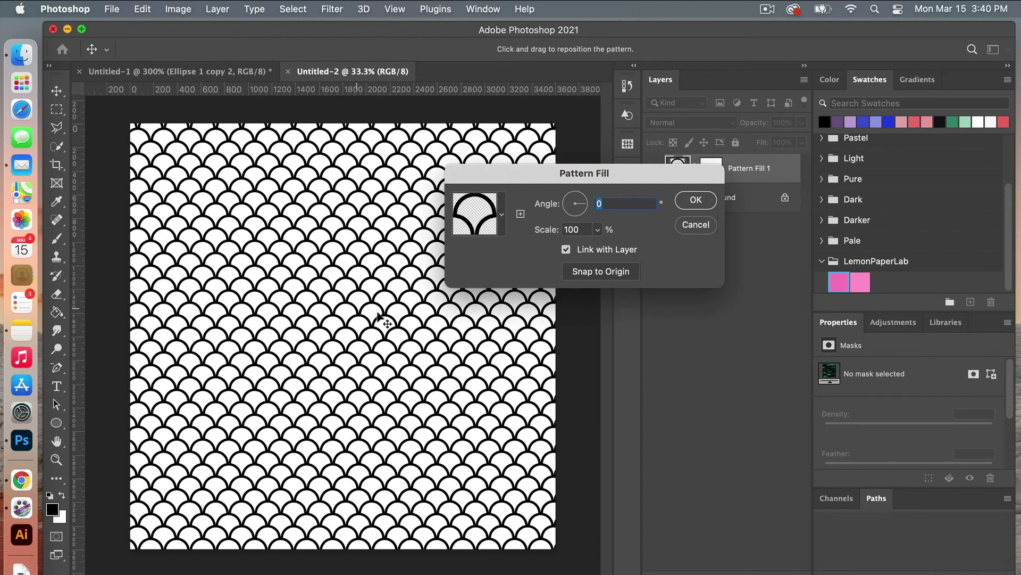
{"action": "left_click", "coordinate": [614, 273]}
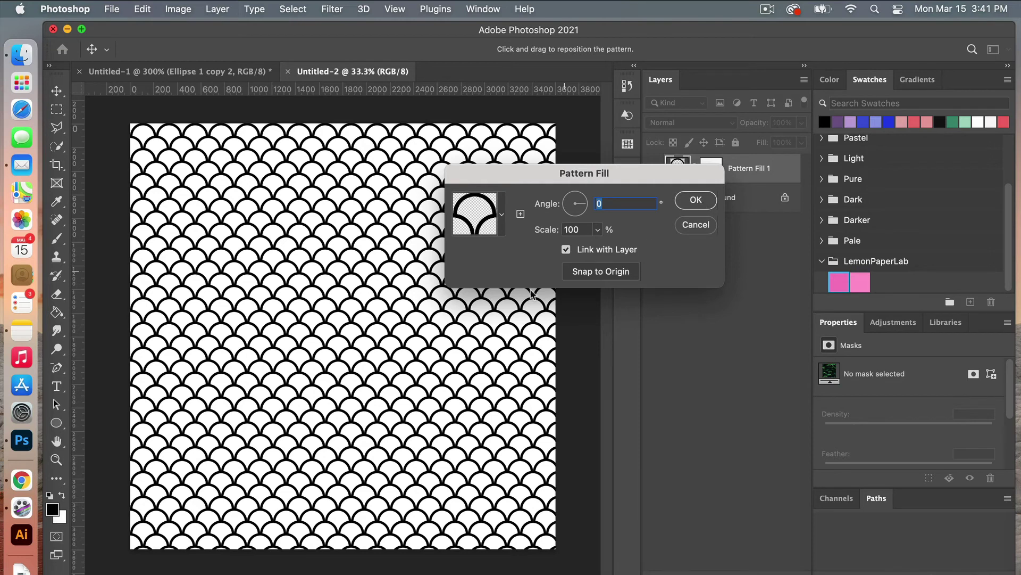
{"action": "left_click_drag", "start_coordinate": [473, 336], "coordinate": [465, 336]}
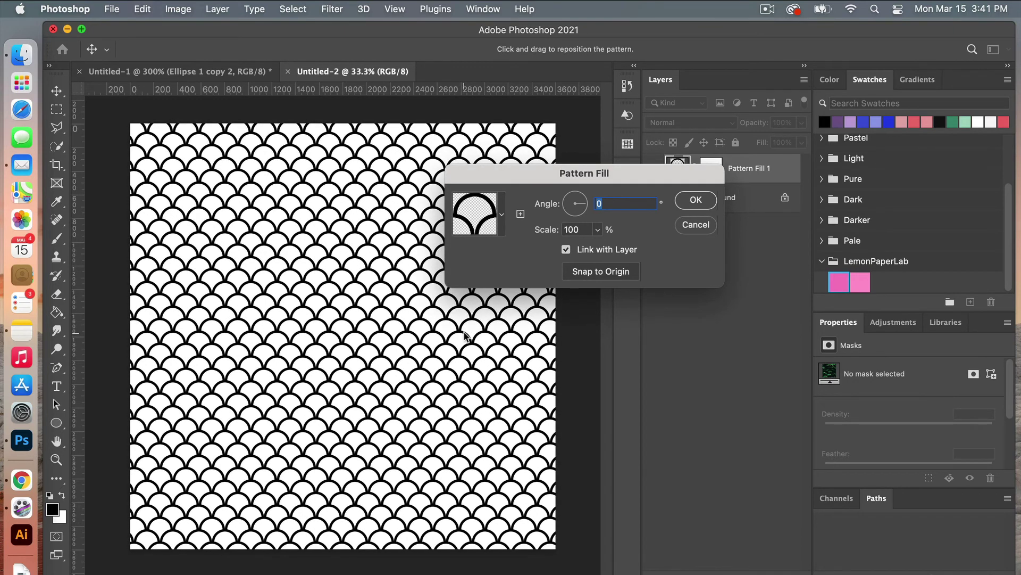
{"action": "left_click", "coordinate": [693, 201]}
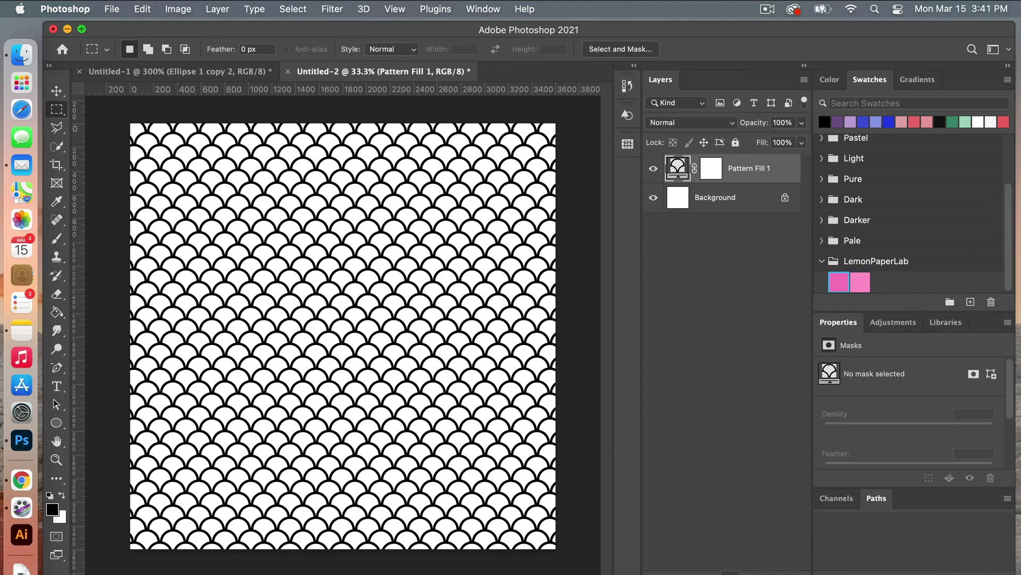
Add a solid color fill layer above the pattern fill in light purple, bfa4d8
{"action": "left_click", "coordinate": [723, 573]}
{"action": "left_click", "coordinate": [770, 290]}
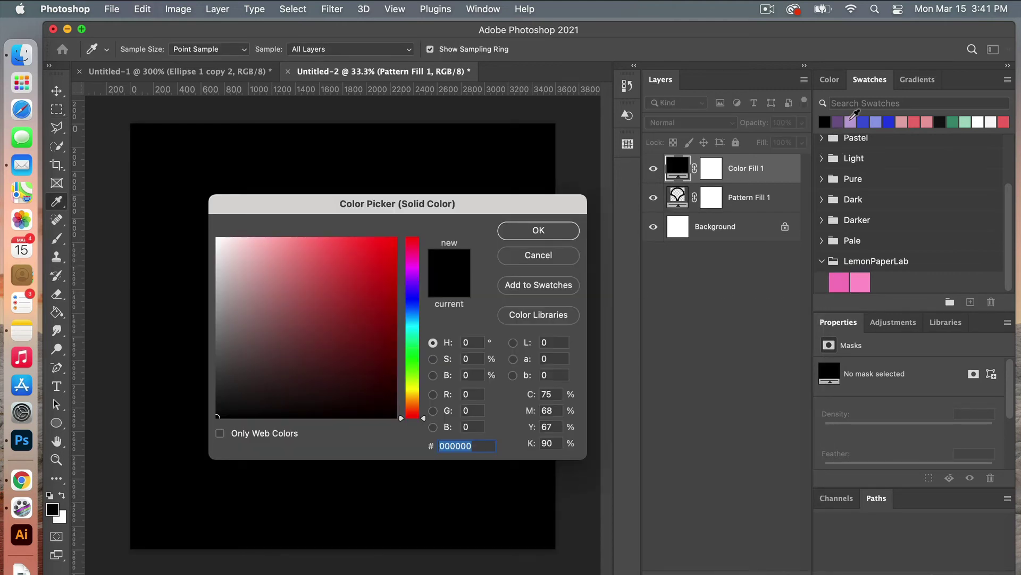
{"action": "left_click", "coordinate": [850, 121]}
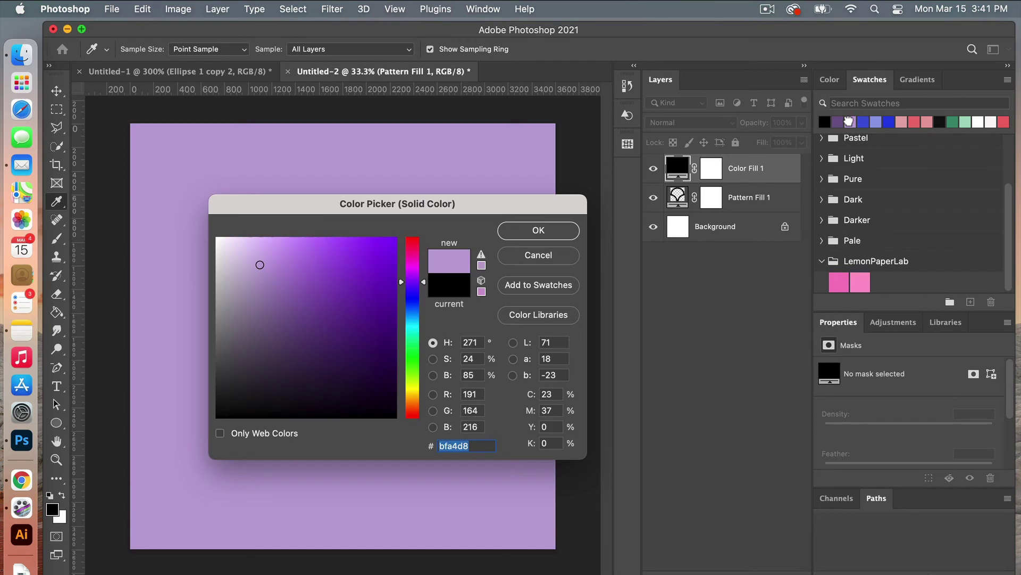
{"action": "left_click", "coordinate": [538, 230]}
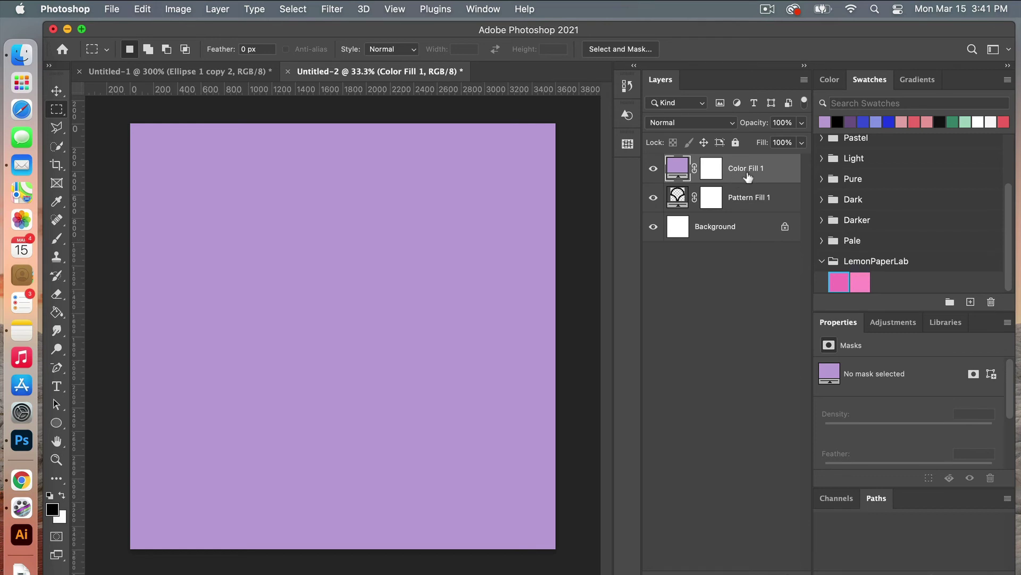
Clip the light purple color fill layer to the pattern fill layer below it
{"action": "right_click", "coordinate": [733, 179]}
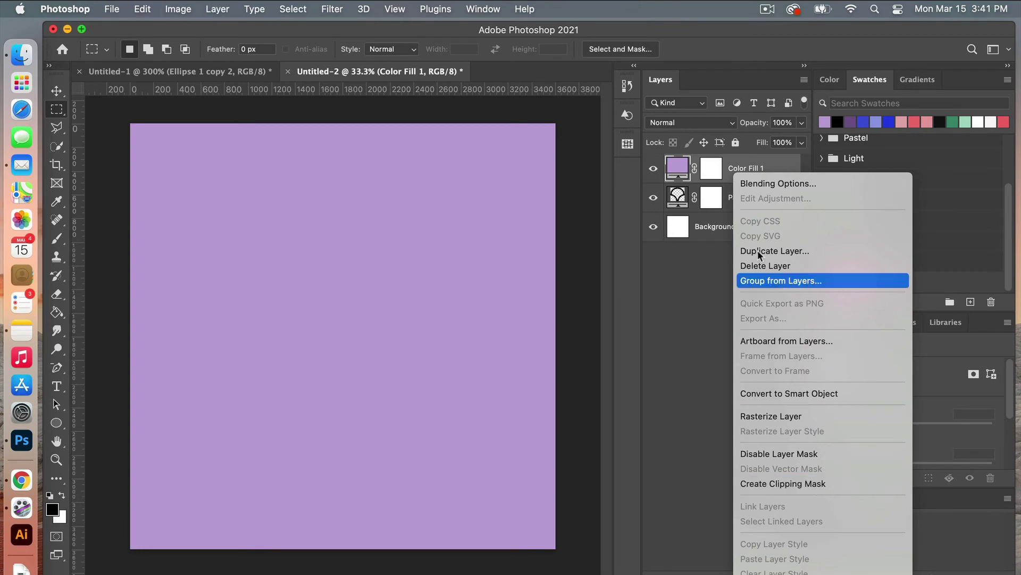
{"action": "left_click", "coordinate": [726, 177]}
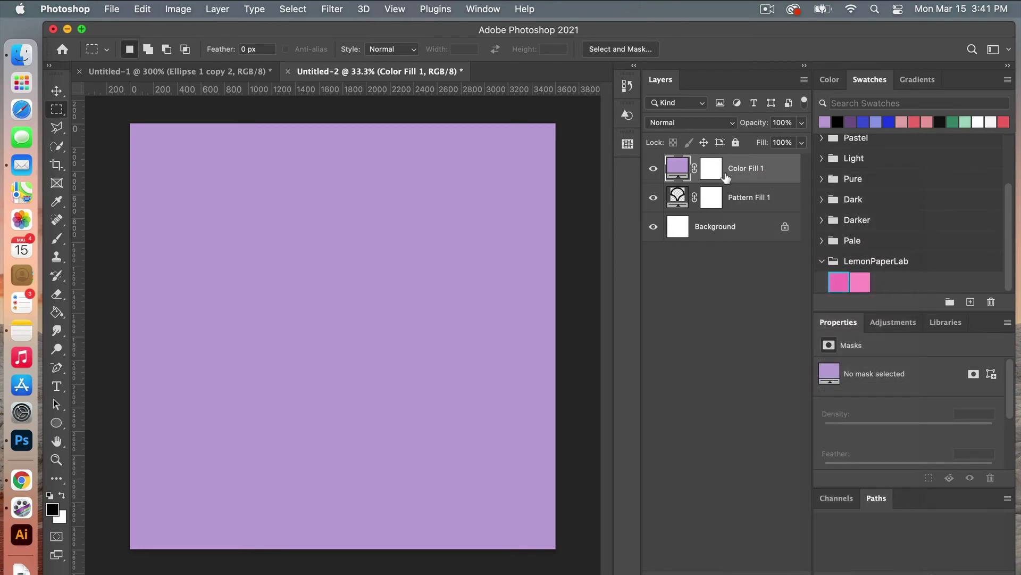
{"action": "left_click", "coordinate": [695, 183], "text": "alt"}
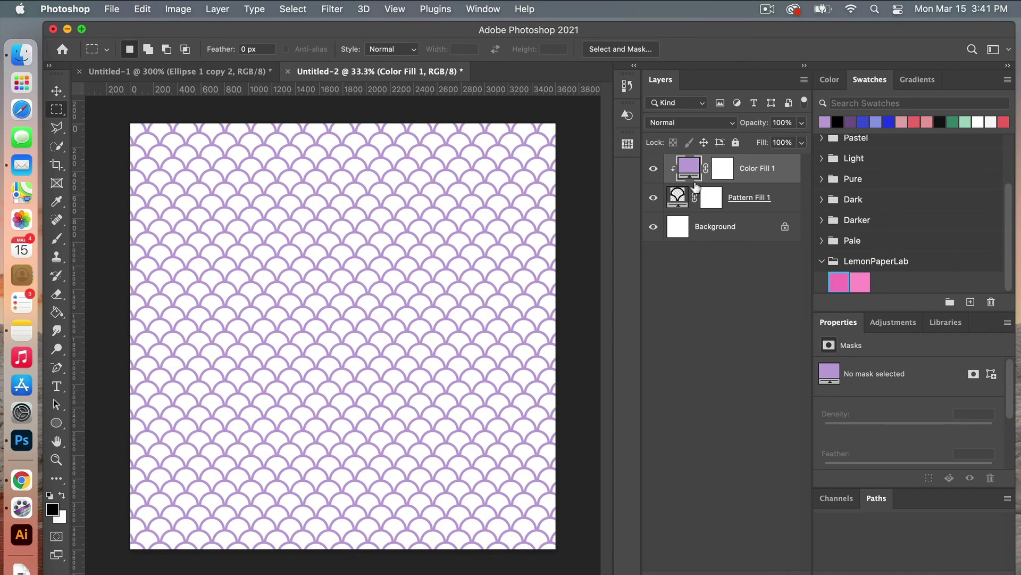
Add a solid color fill layer directly above the Background layer and color it with the dark purple swatch
{"action": "left_click", "coordinate": [717, 229]}
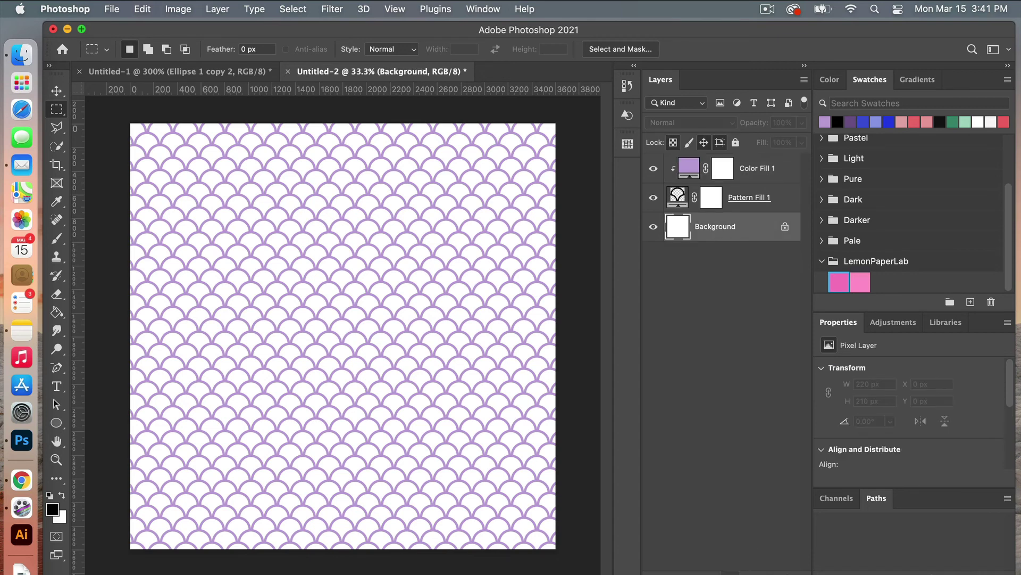
{"action": "left_click", "coordinate": [724, 573]}
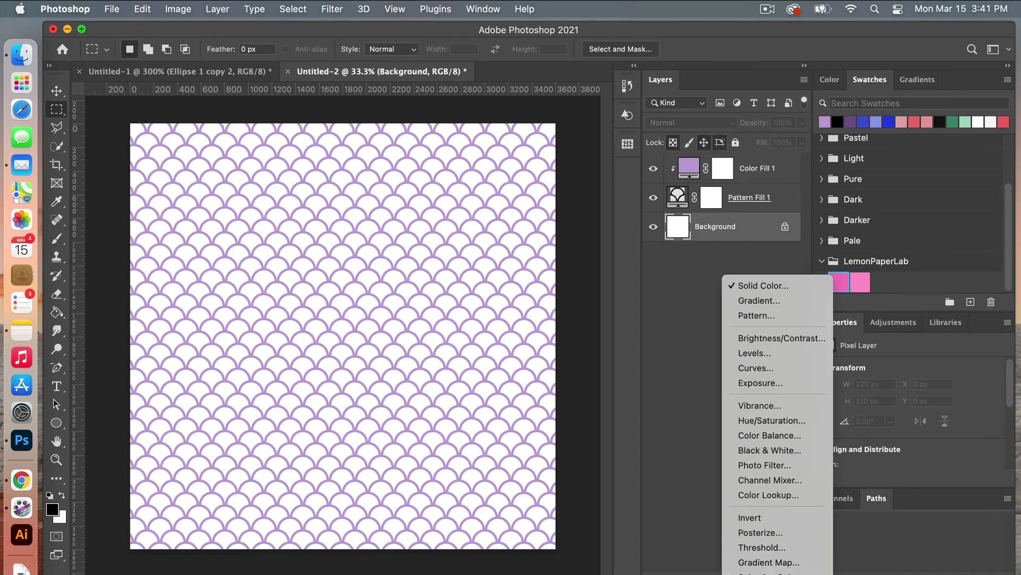
{"action": "left_click", "coordinate": [764, 285]}
{"action": "left_click", "coordinate": [565, 230]}
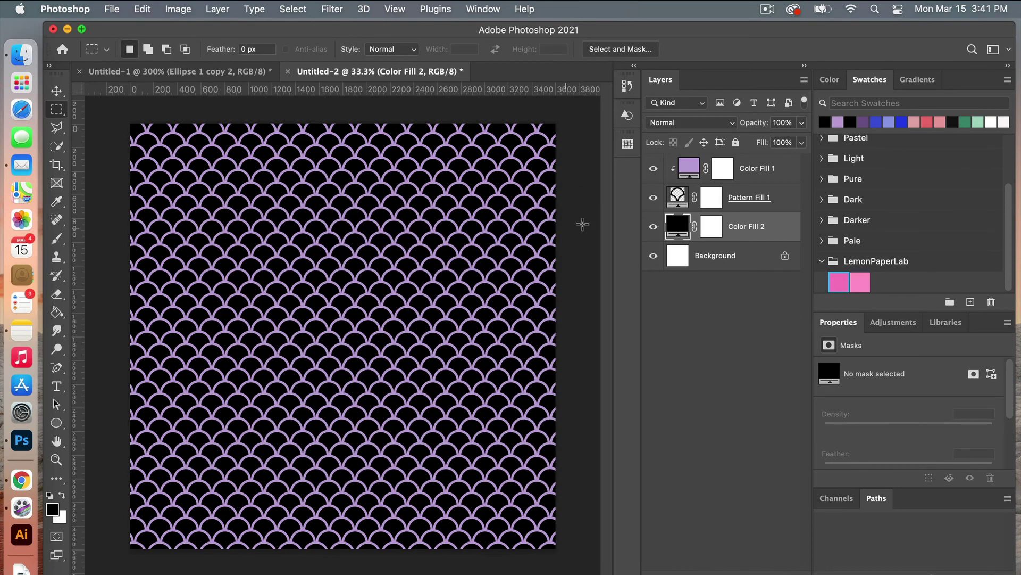
{"action": "double_click", "coordinate": [679, 228]}
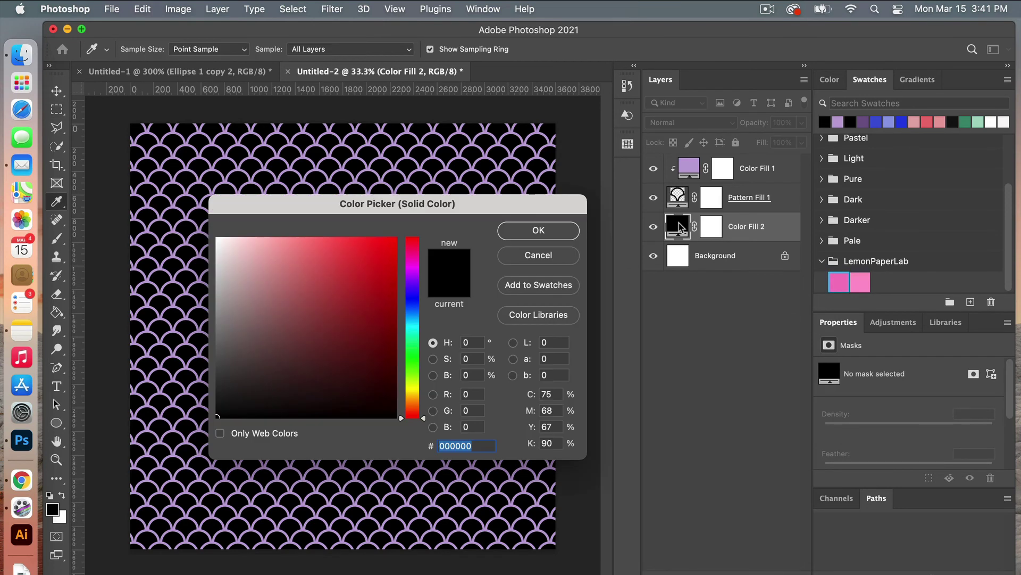
{"action": "left_click", "coordinate": [863, 122]}
{"action": "left_click", "coordinate": [553, 229]}
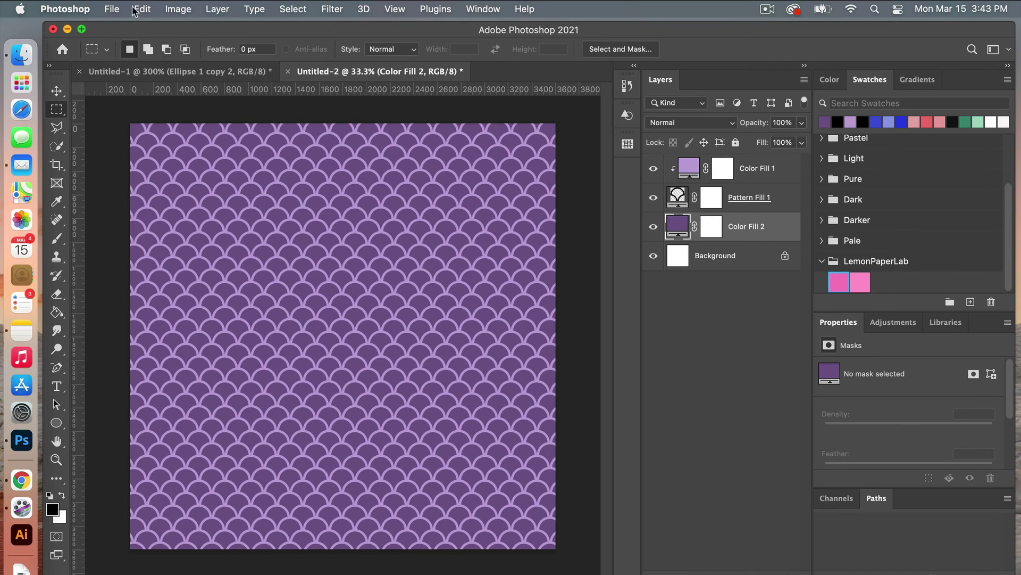
Save the document as purple-meremaid.jpg in the Examples folder, in JPEG format at maximum quality 12
{"action": "left_click", "coordinate": [113, 9]}
{"action": "left_click", "coordinate": [130, 137]}
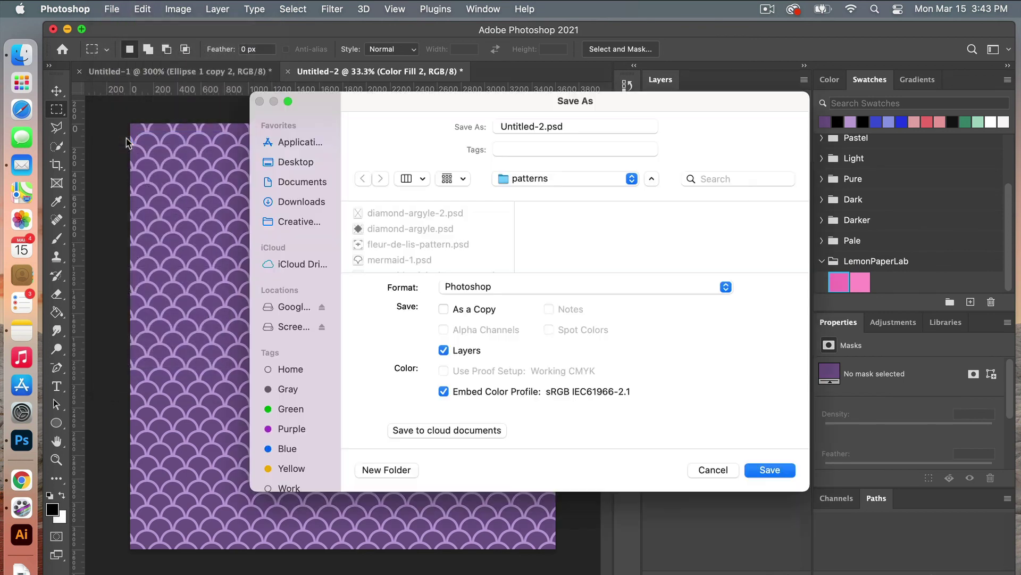
{"action": "type", "text": "purple-meremaid"}
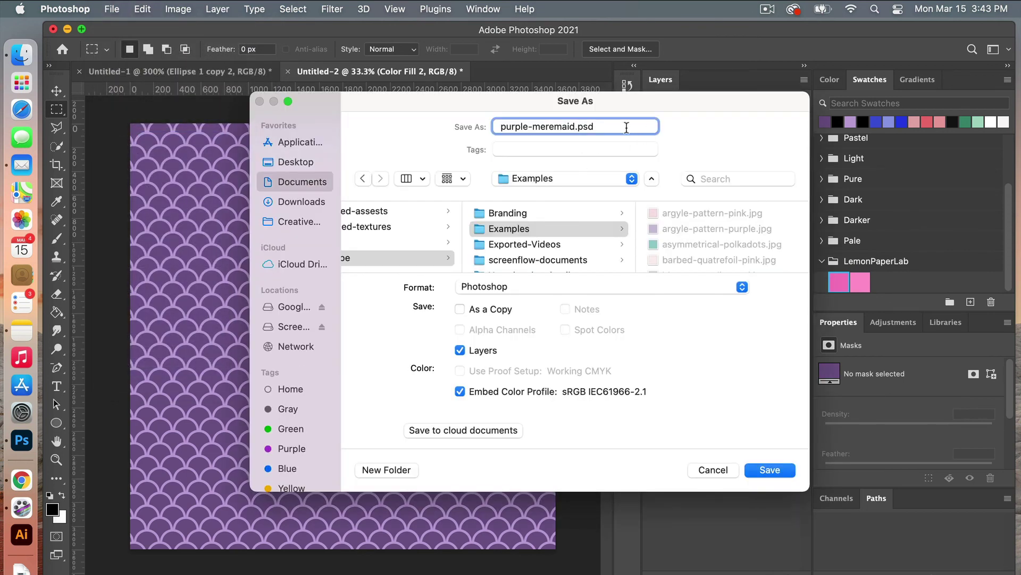
{"action": "left_click", "coordinate": [669, 288]}
{"action": "left_click", "coordinate": [618, 398]}
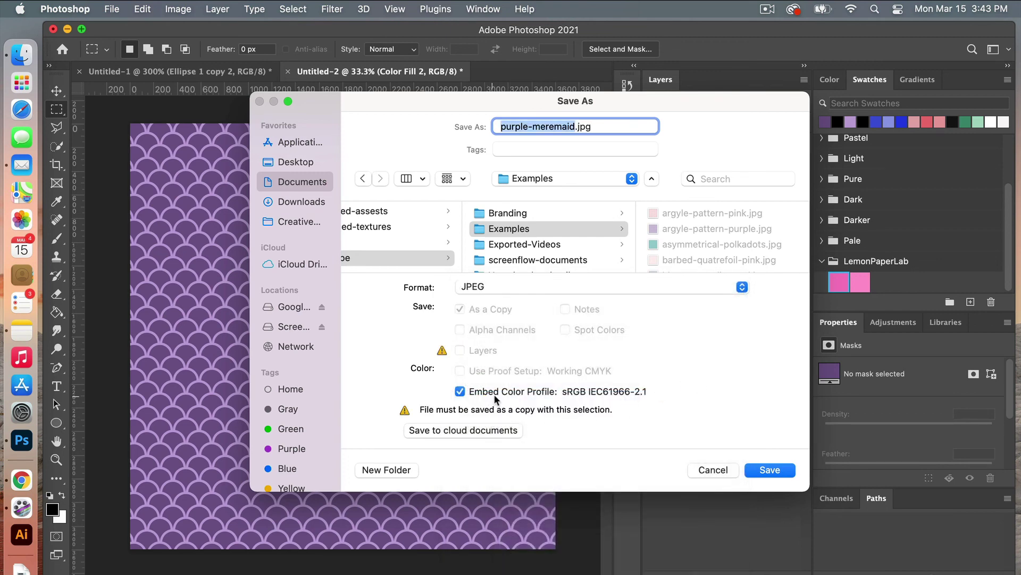
{"action": "left_click", "coordinate": [786, 468]}
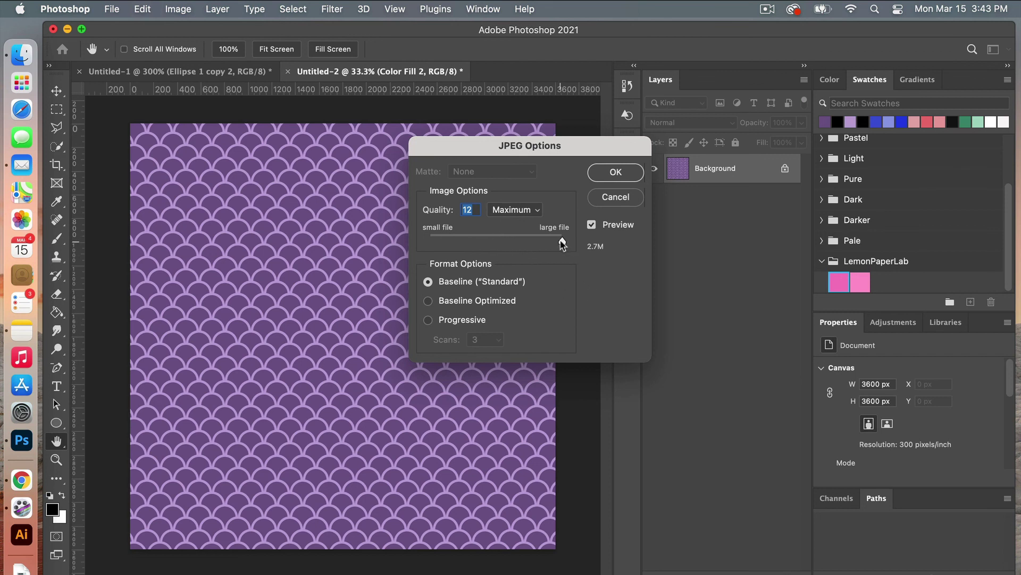
{"action": "left_click", "coordinate": [615, 171]}
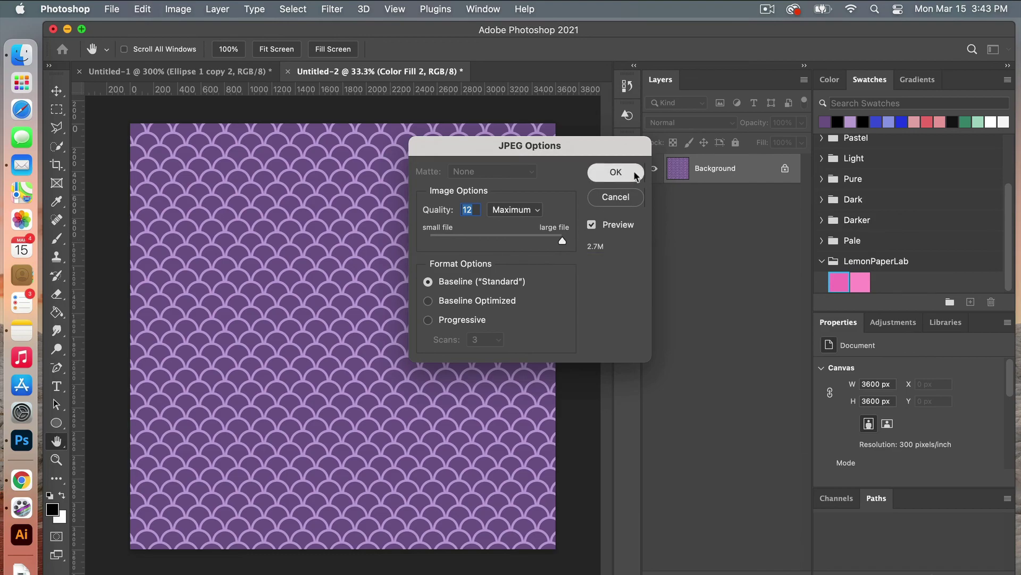